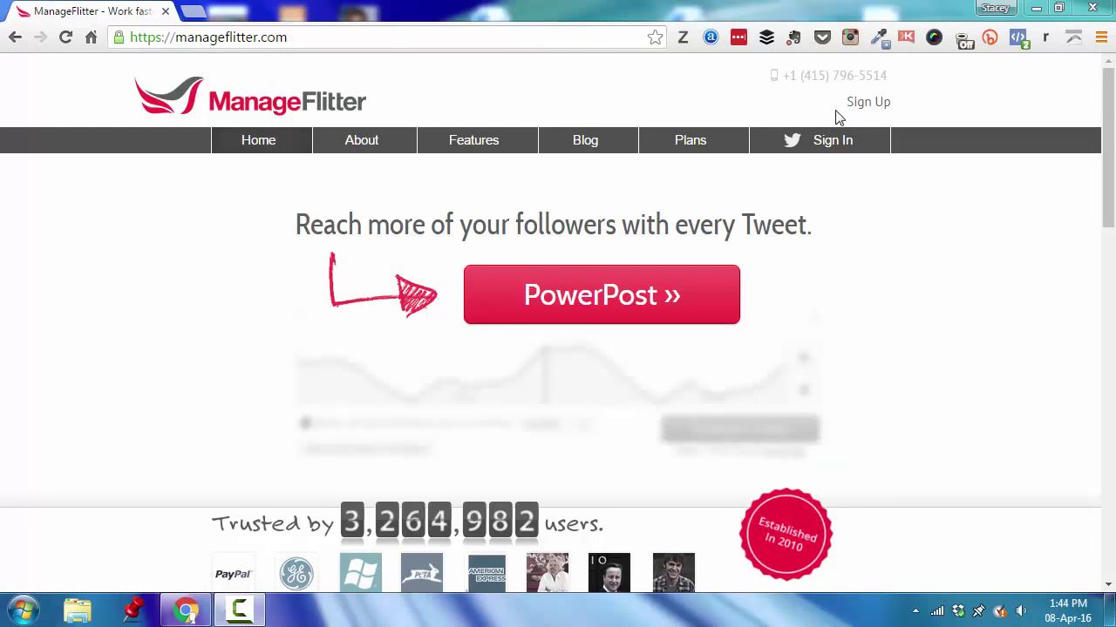
# Step: Sign in to ManageFlitter by connecting the Twitter account
pyautogui.click(830, 144)
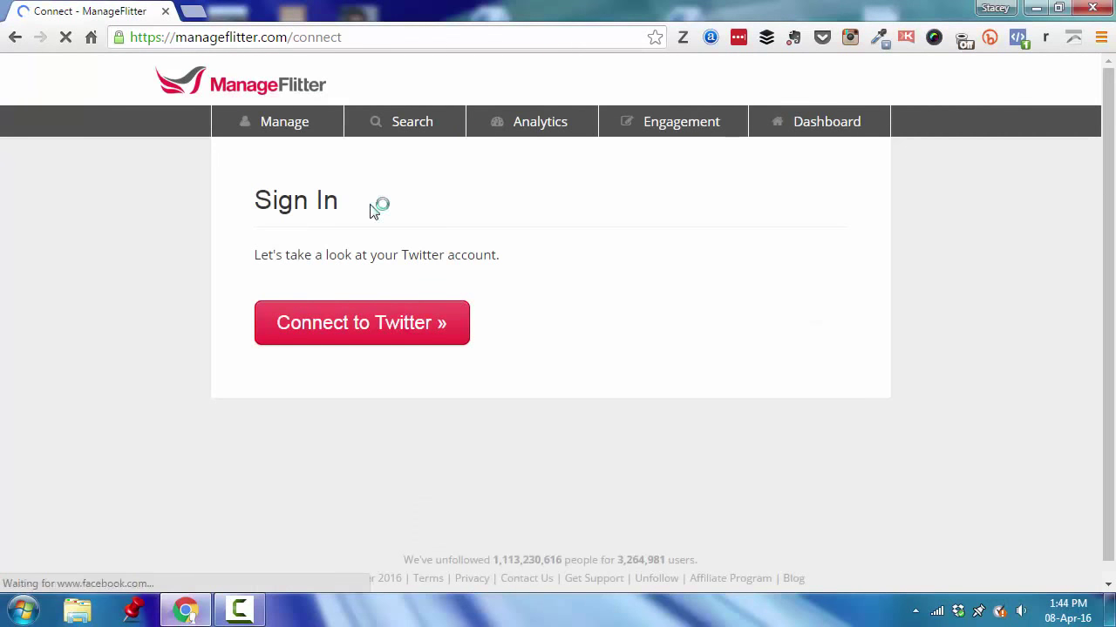
pyautogui.click(361, 324)
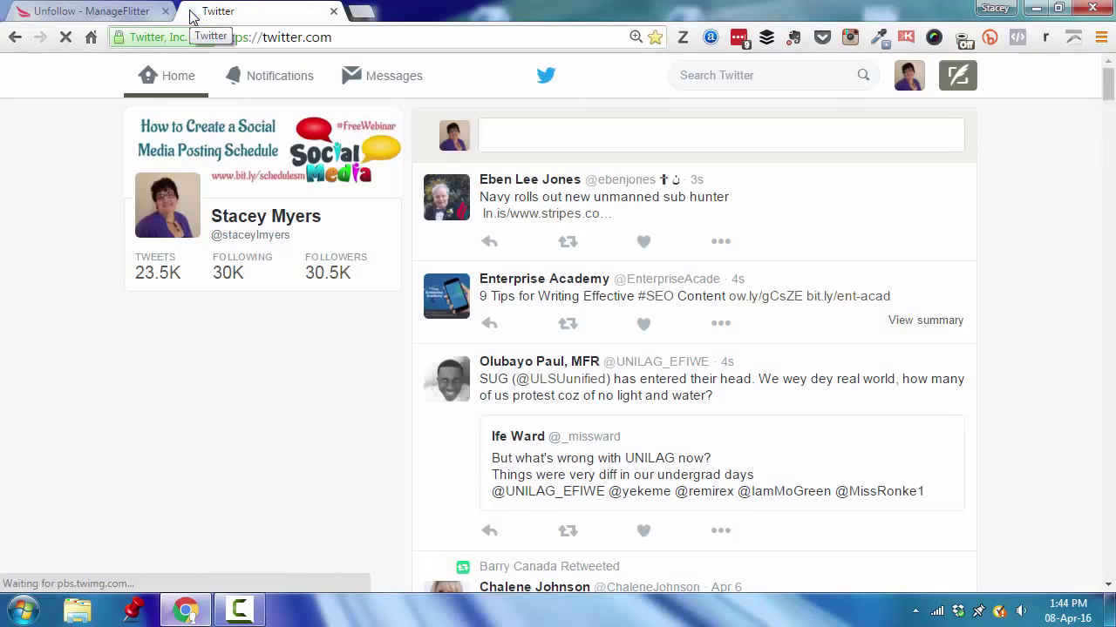
# Step: Check the profile's following and follower counts on Twitter, and return to the Unfollow page in ManageFlitter
pyautogui.click(148, 12)
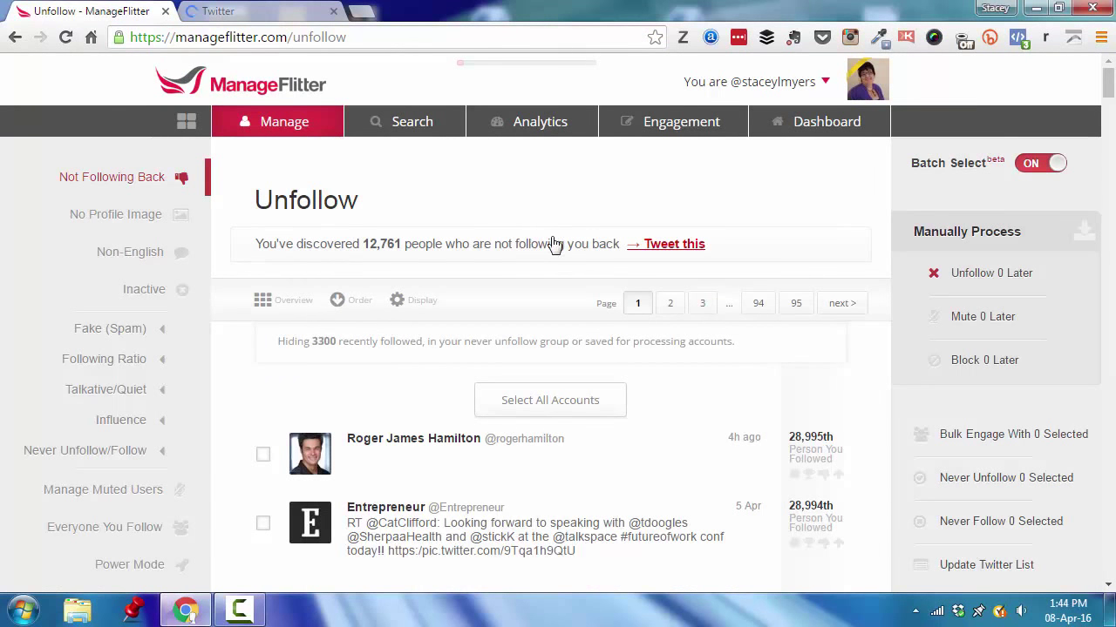
pyautogui.click(279, 13)
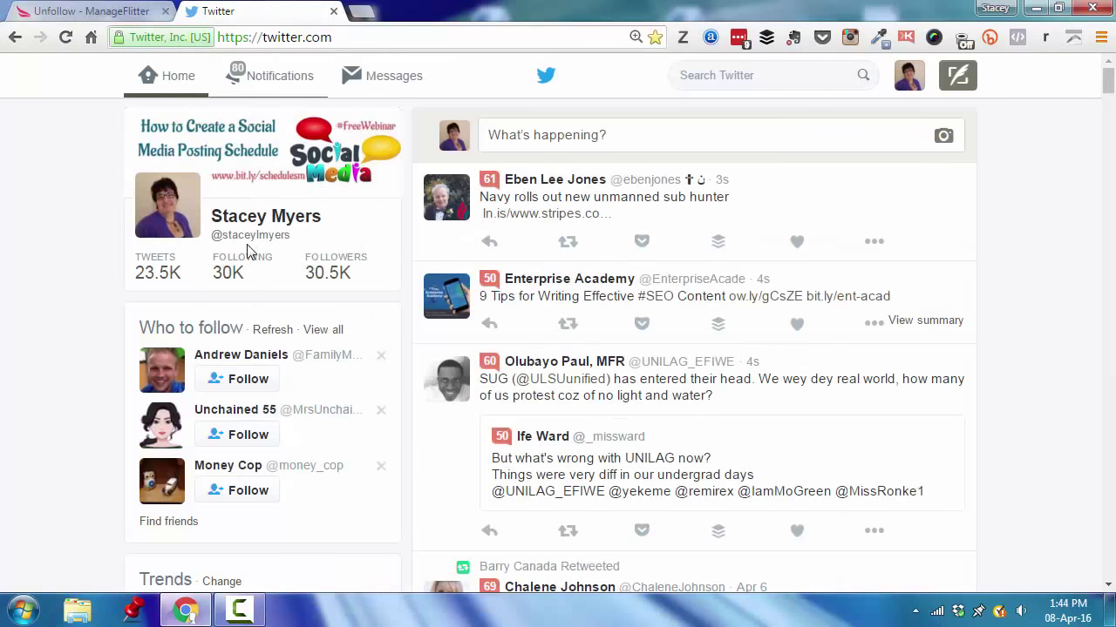
pyautogui.click(118, 15)
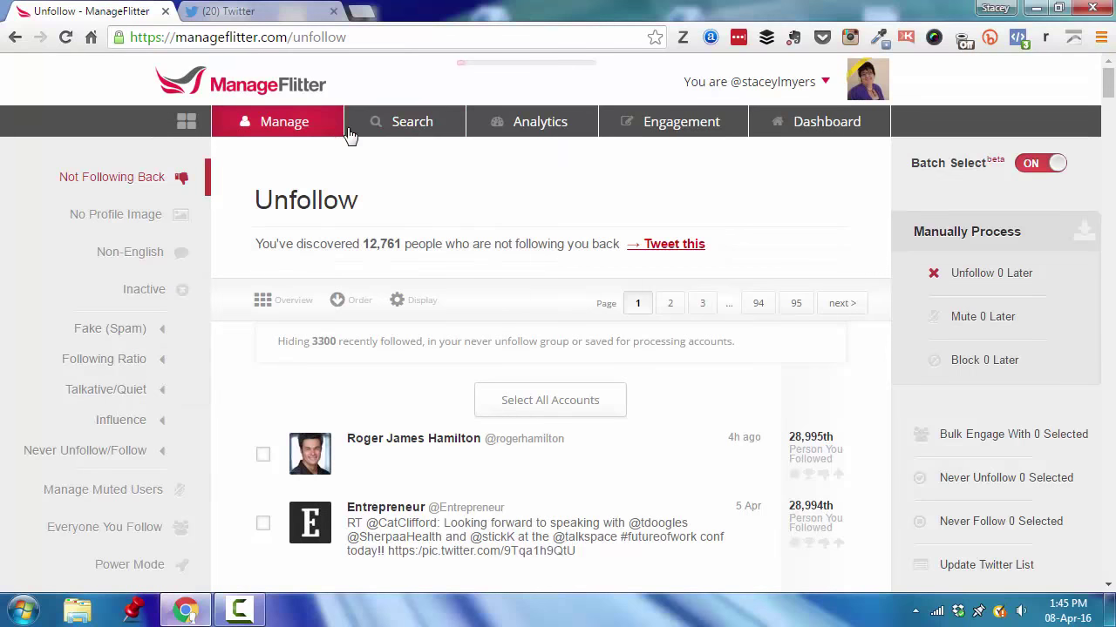
# Step: Filter the followed accounts to Inactive, preview them in the overview, and save them all for manual unfollowing
pyautogui.moveTo(348, 131)
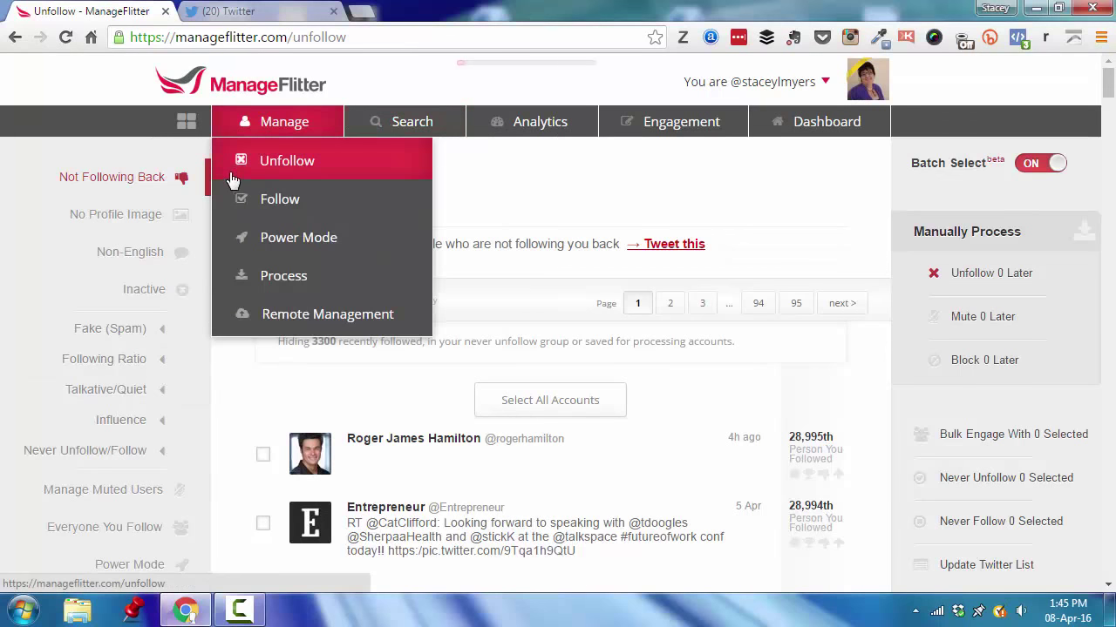
pyautogui.click(144, 296)
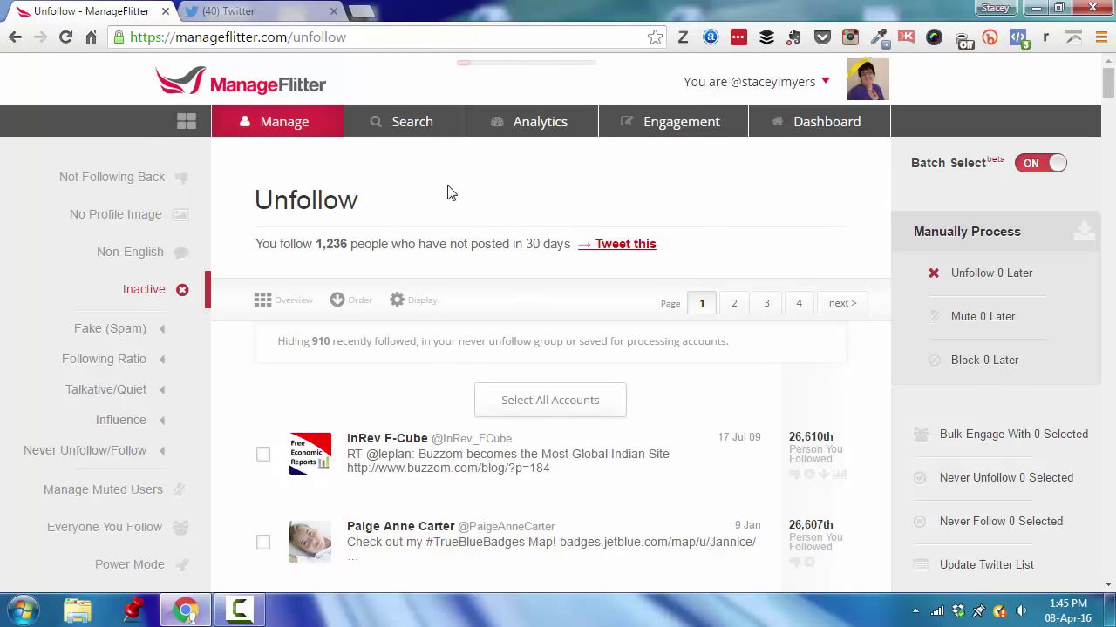
pyautogui.click(290, 305)
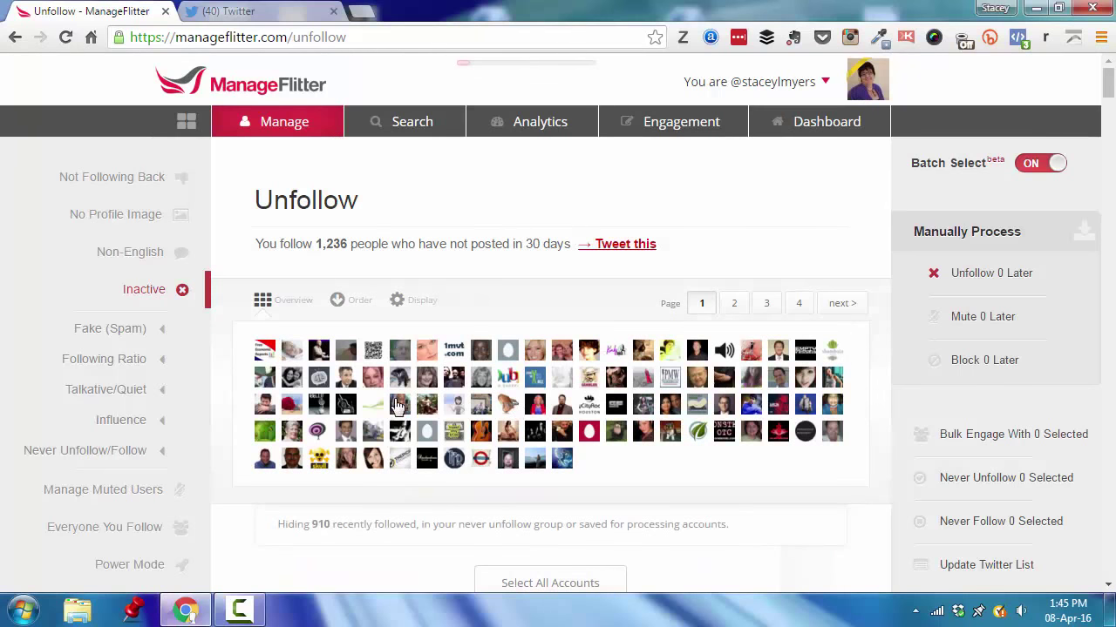
pyautogui.click(291, 307)
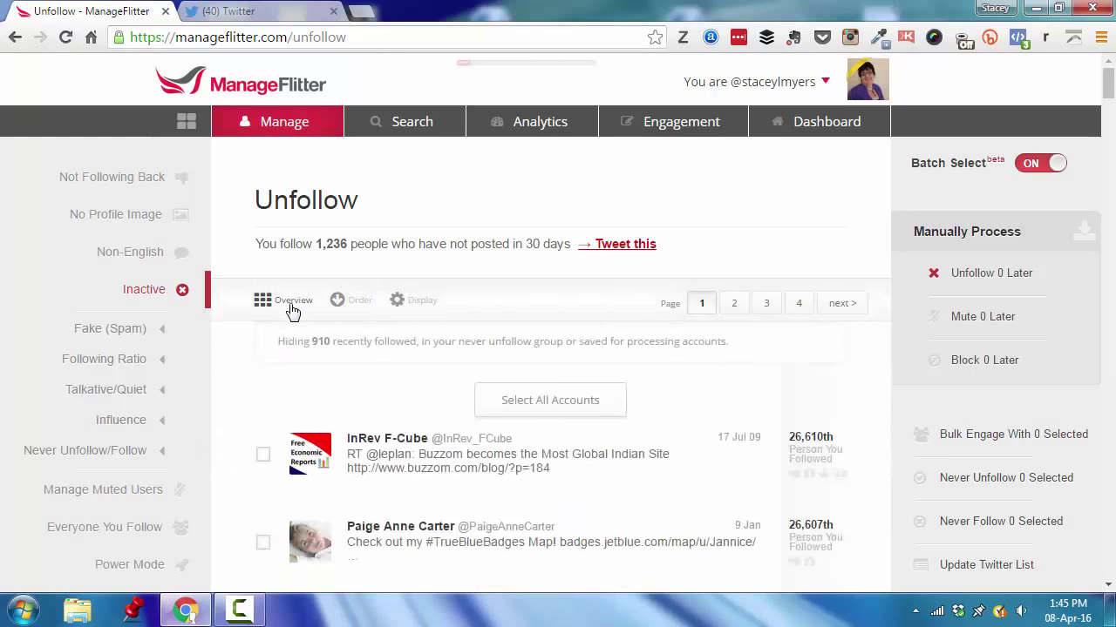
pyautogui.click(556, 407)
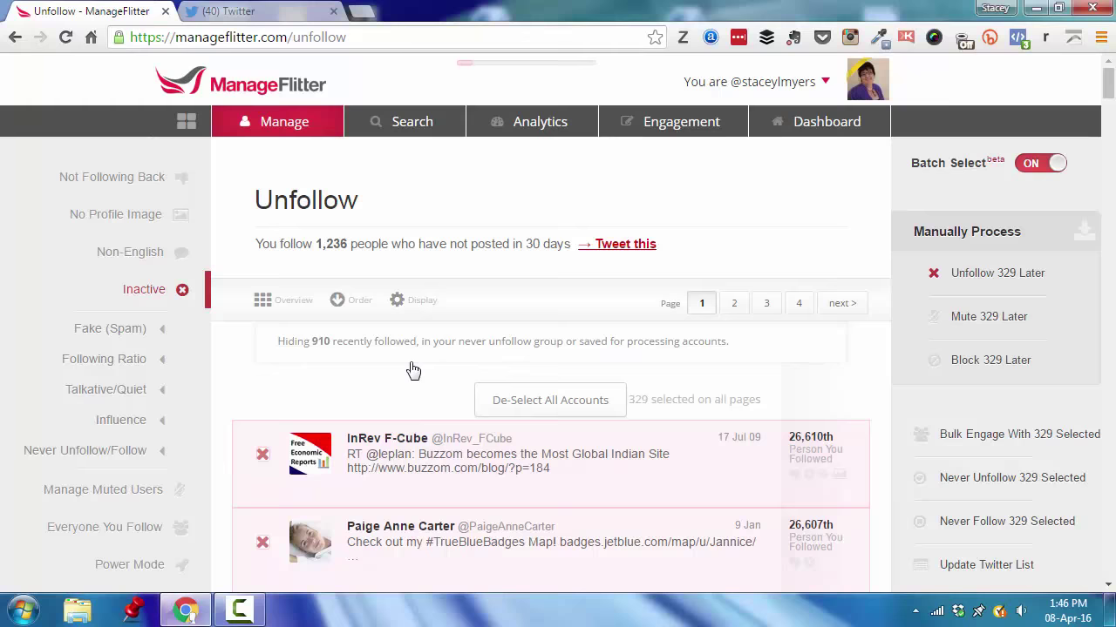
pyautogui.click(997, 275)
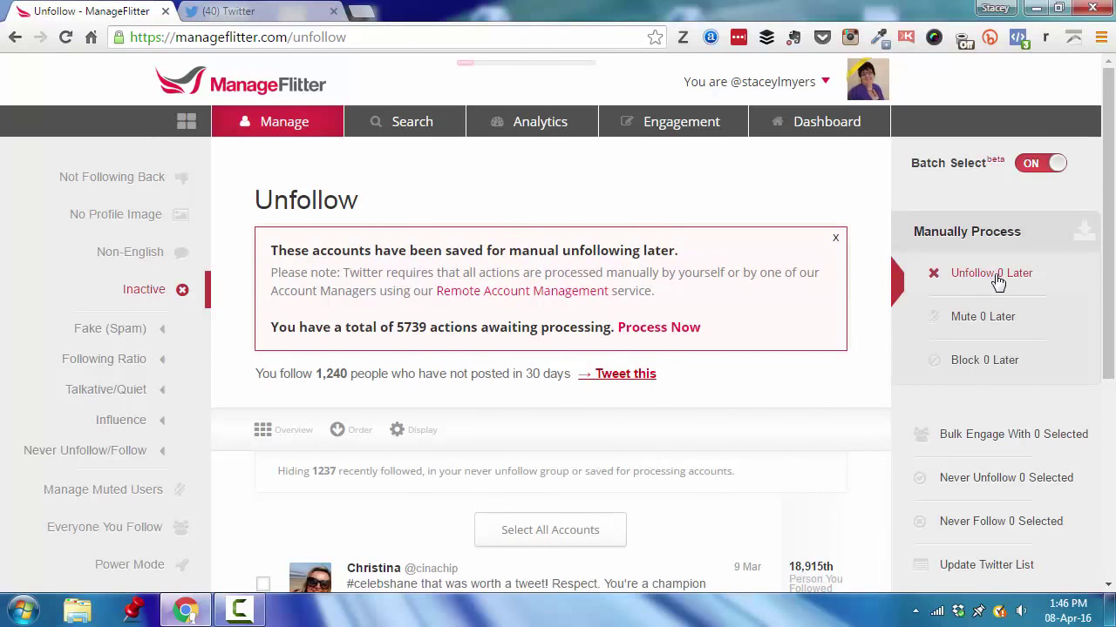
# Step: Filter the followed accounts to Non-English and save all of them for manual unfollowing
pyautogui.click(122, 260)
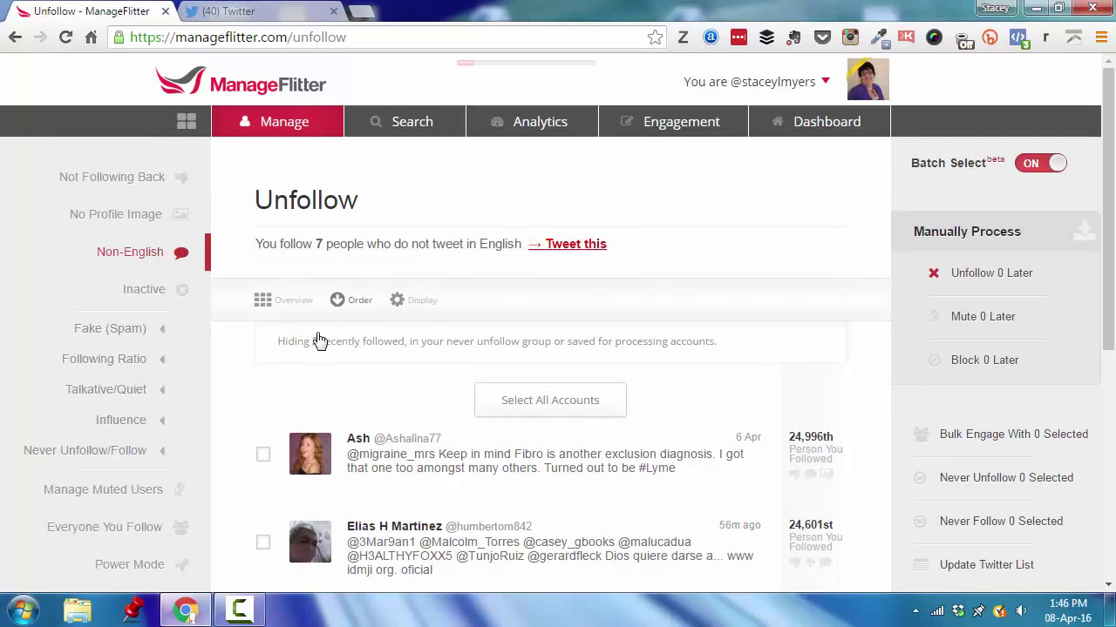
pyautogui.click(598, 403)
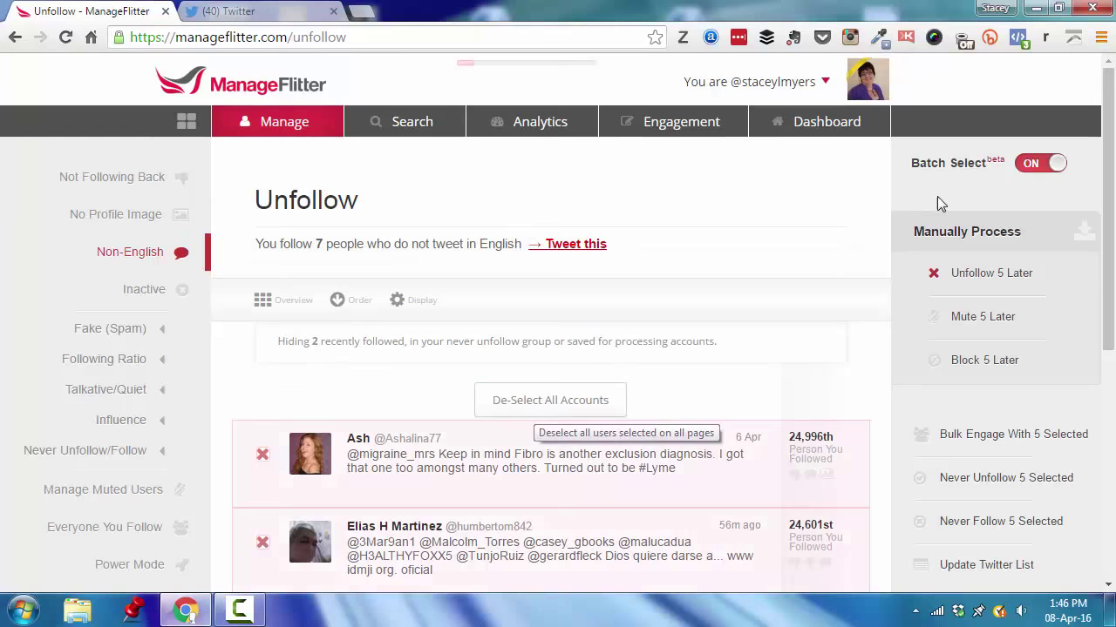
pyautogui.click(980, 281)
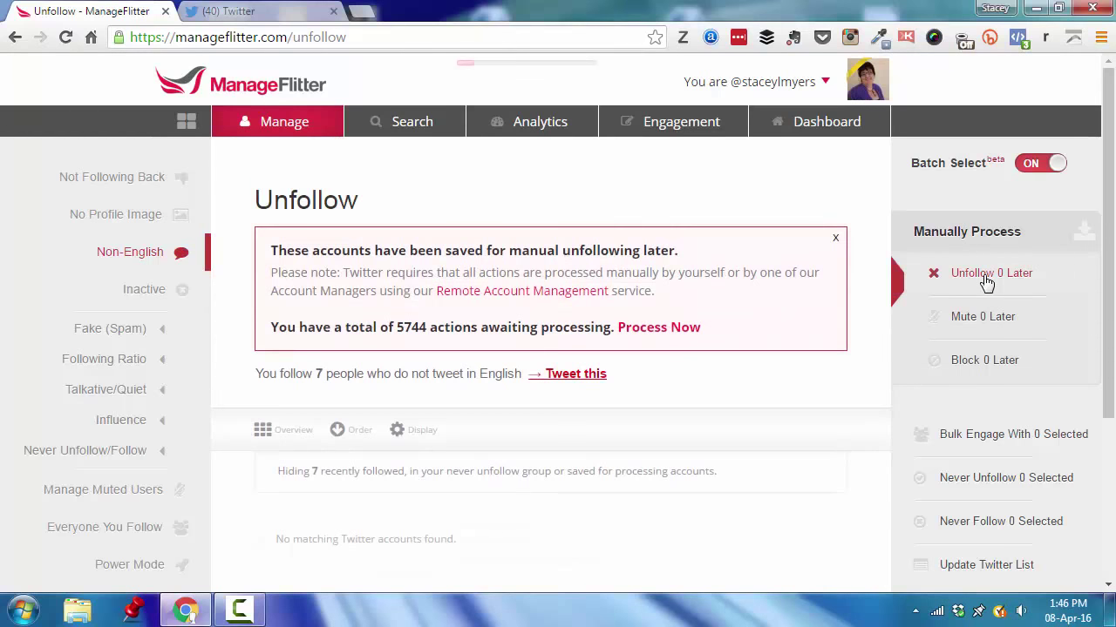
# Step: Filter the followed accounts to No Profile Image and save all of them for manual unfollowing
pyautogui.click(118, 221)
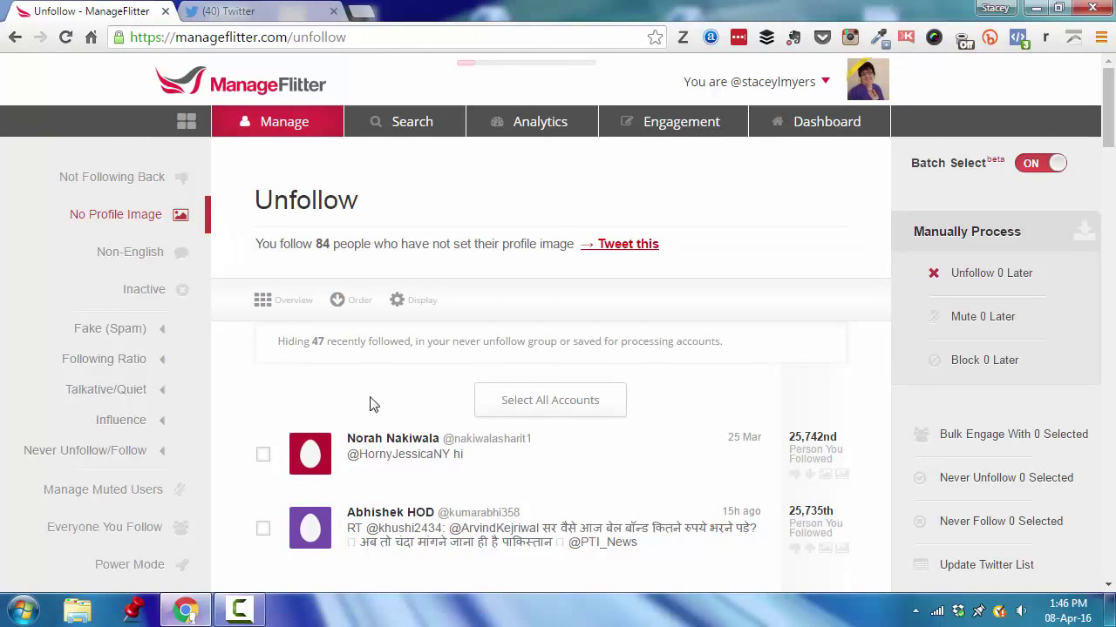
pyautogui.click(552, 400)
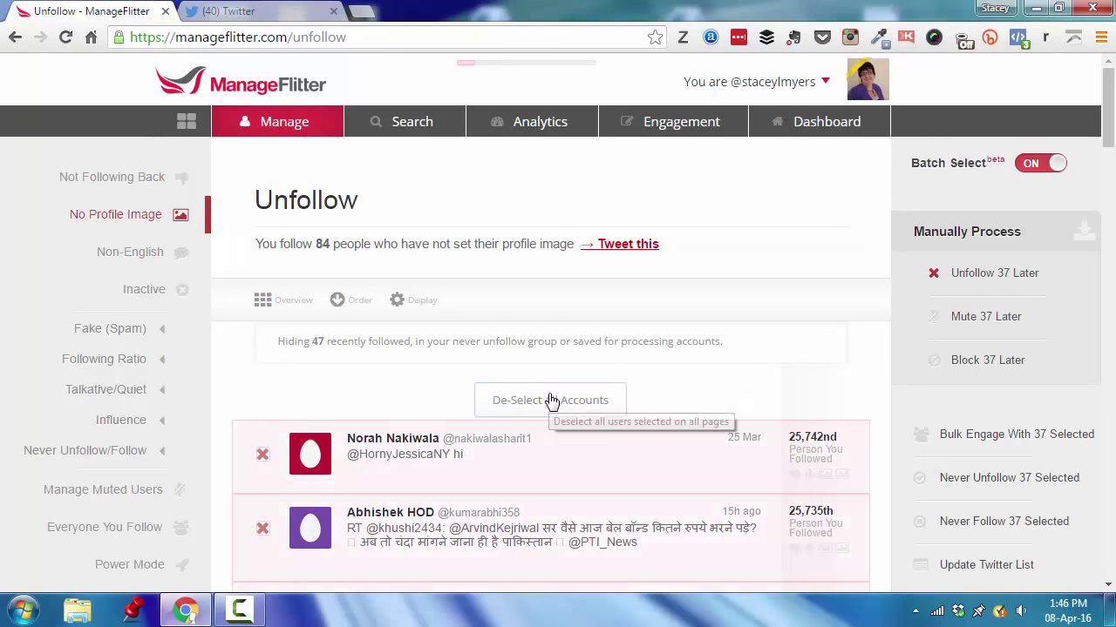
pyautogui.click(992, 275)
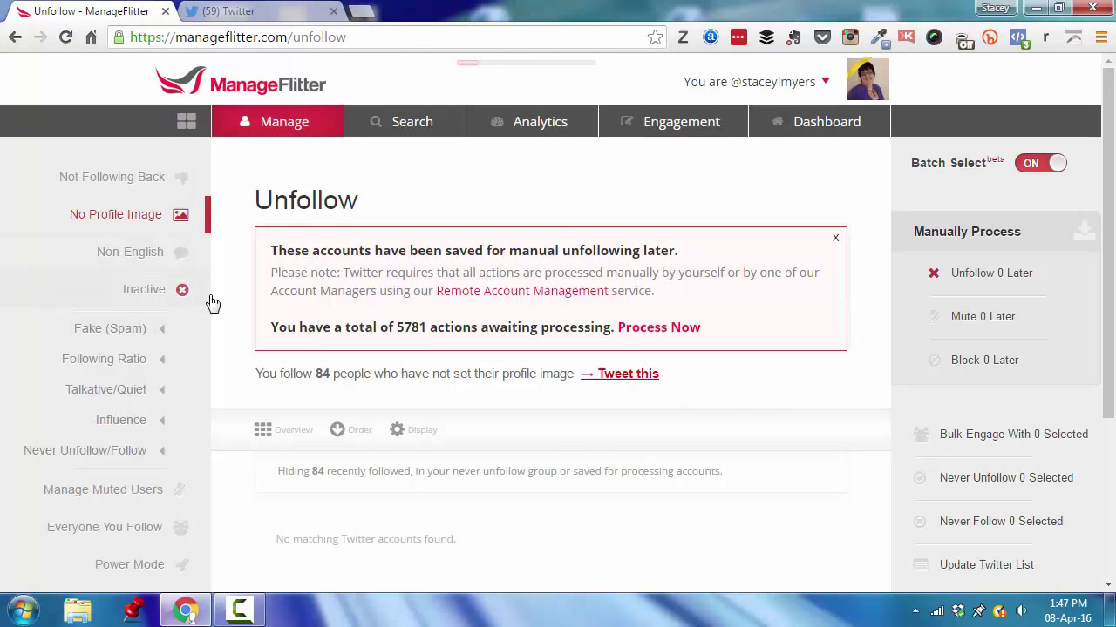
# Step: Open the Process page, look over the pending follows, and filter the queue to Unfollows
pyautogui.moveTo(256, 127)
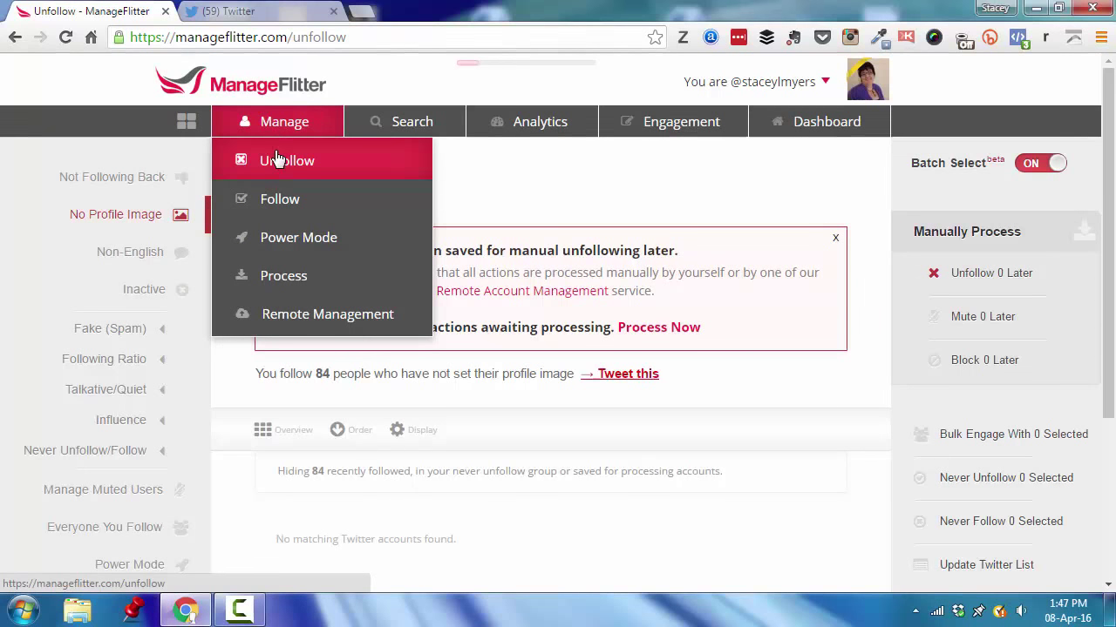
pyautogui.click(285, 285)
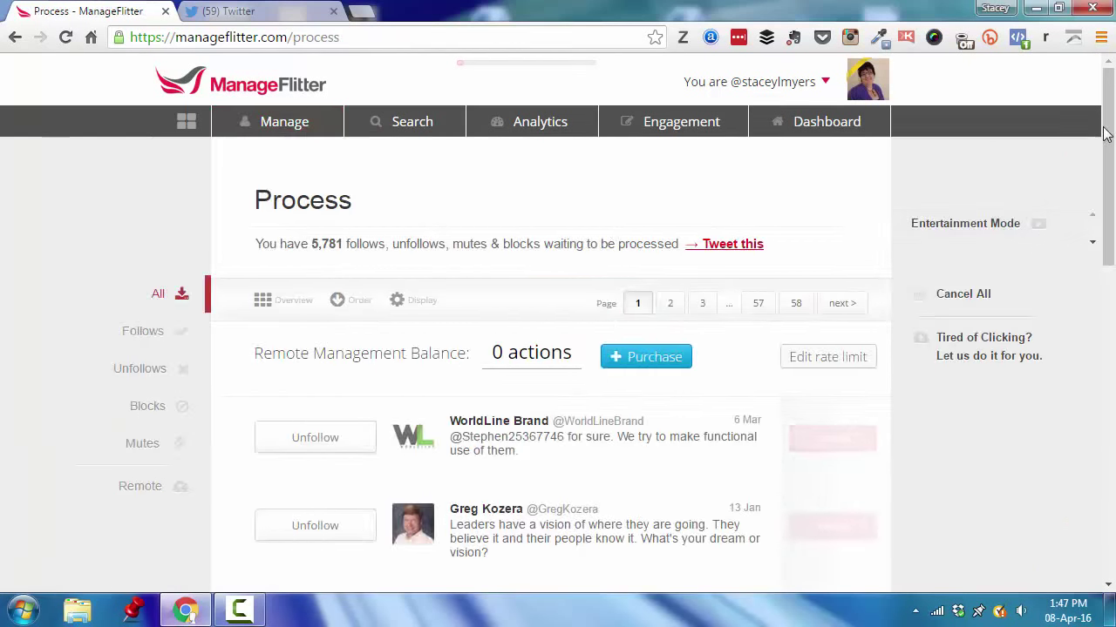
pyautogui.scroll(-2, 1105, 134)
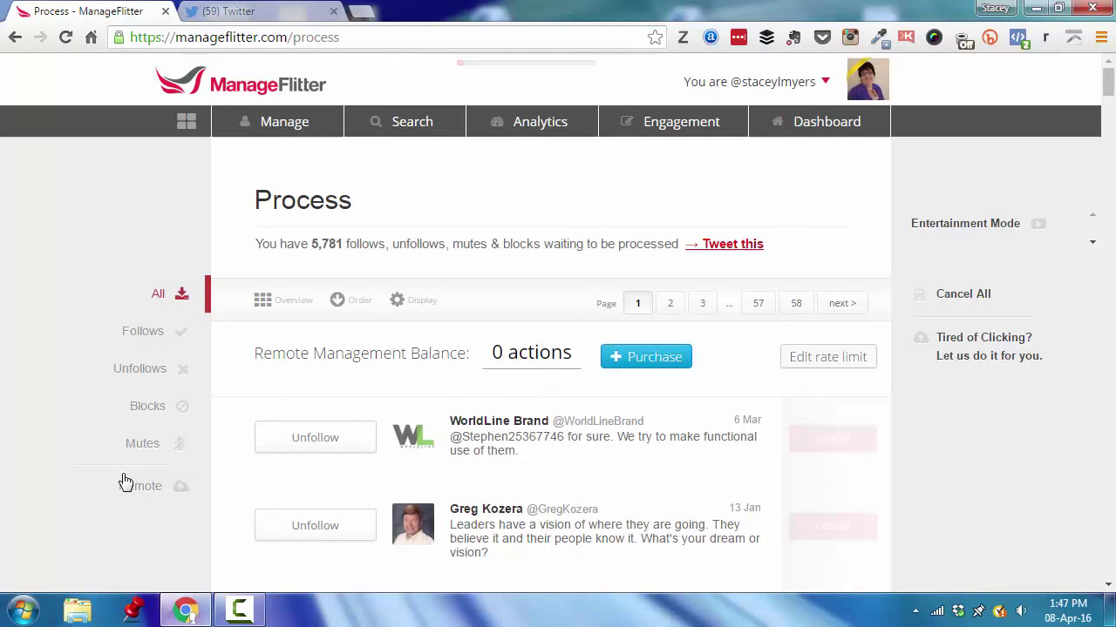
pyautogui.click(144, 340)
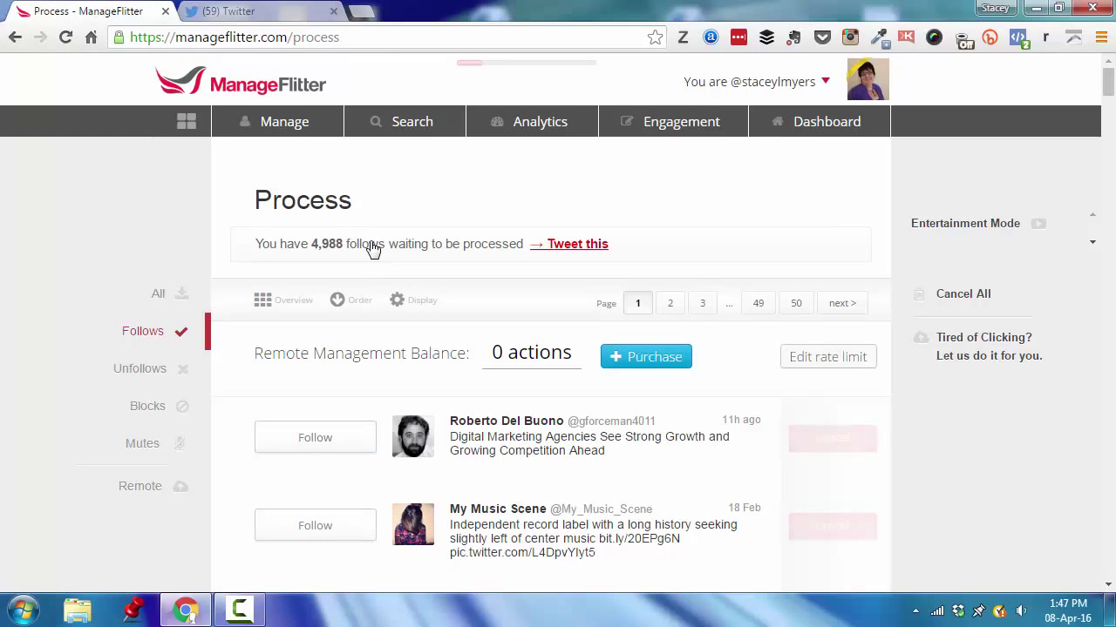
pyautogui.click(137, 373)
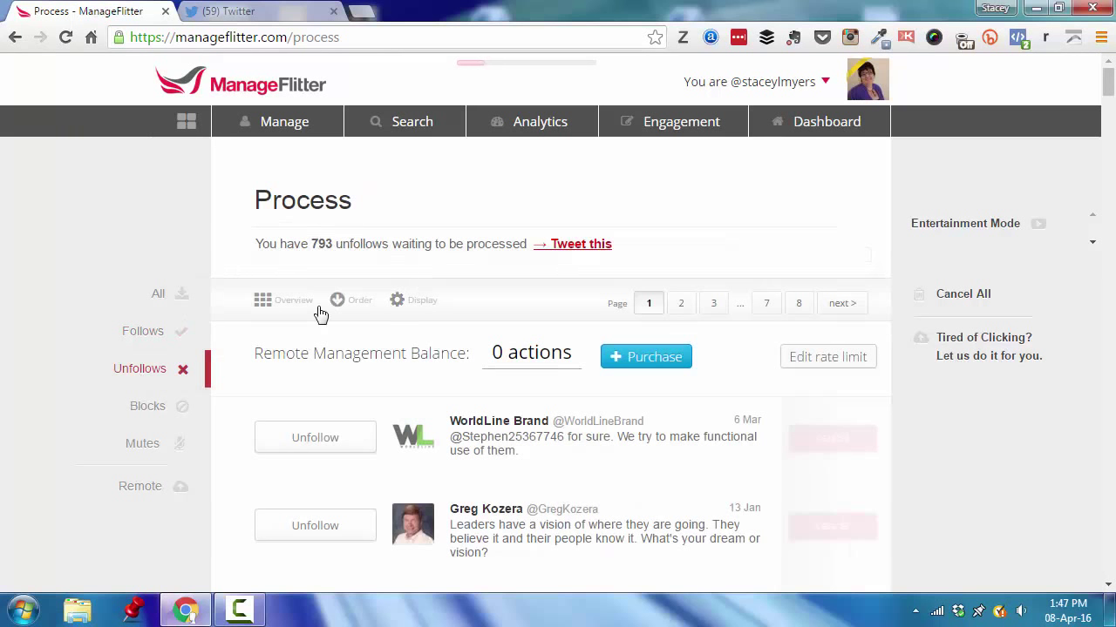
# Step: Unfollow the first 52 accounts in the unfollow queue one after another
pyautogui.click(313, 438)
pyautogui.click(313, 438)
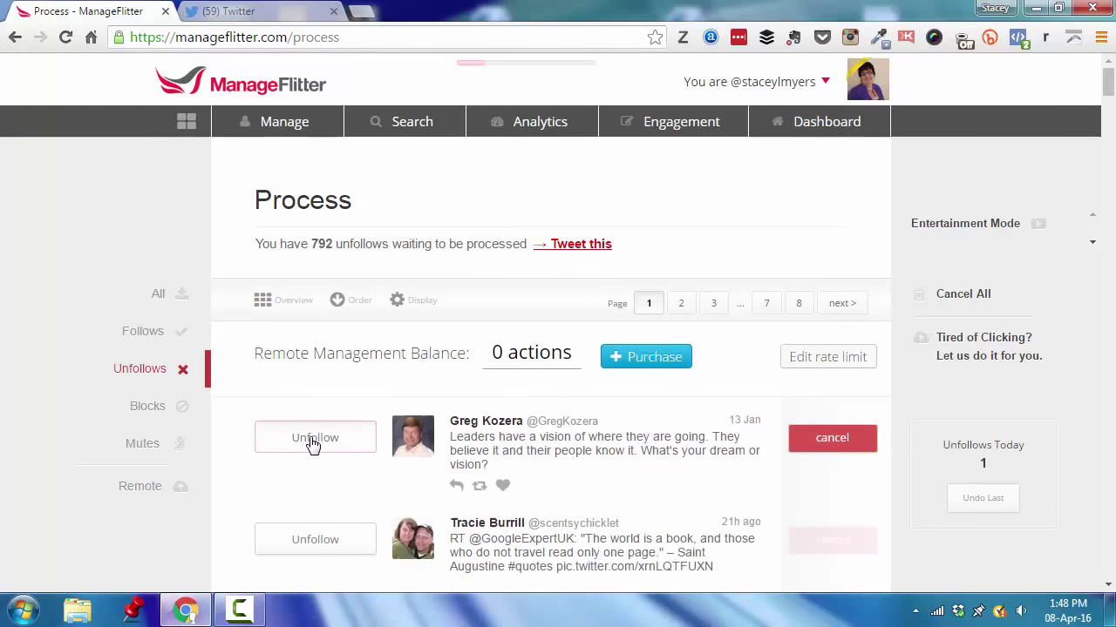
pyautogui.click(312, 440)
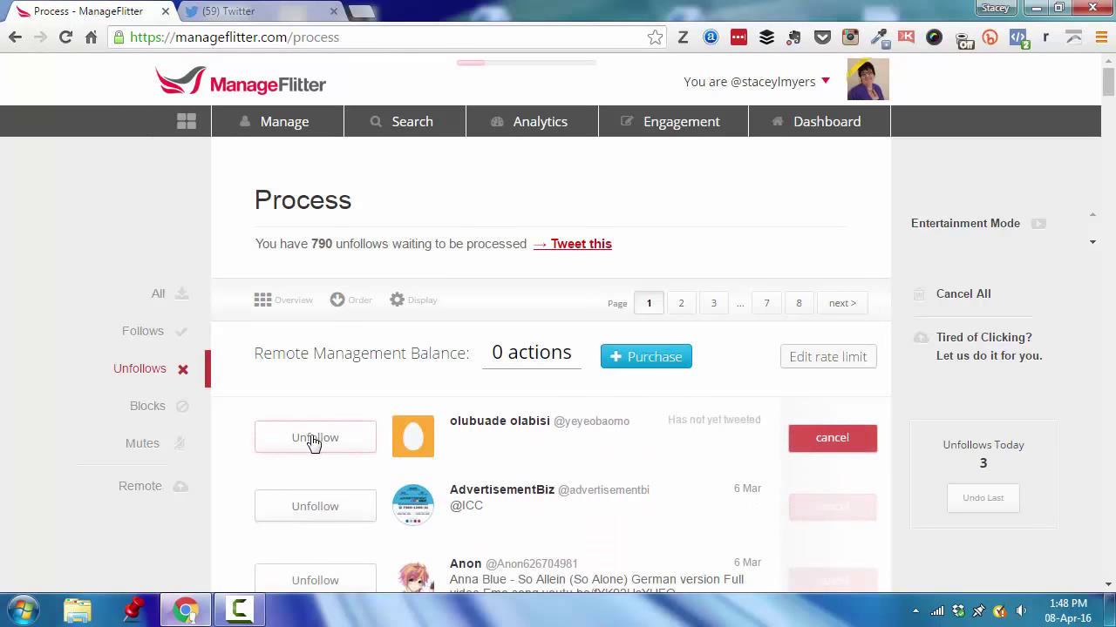
pyautogui.click(313, 438)
pyautogui.click(313, 438)
pyautogui.click(313, 438)
pyautogui.click(313, 438)
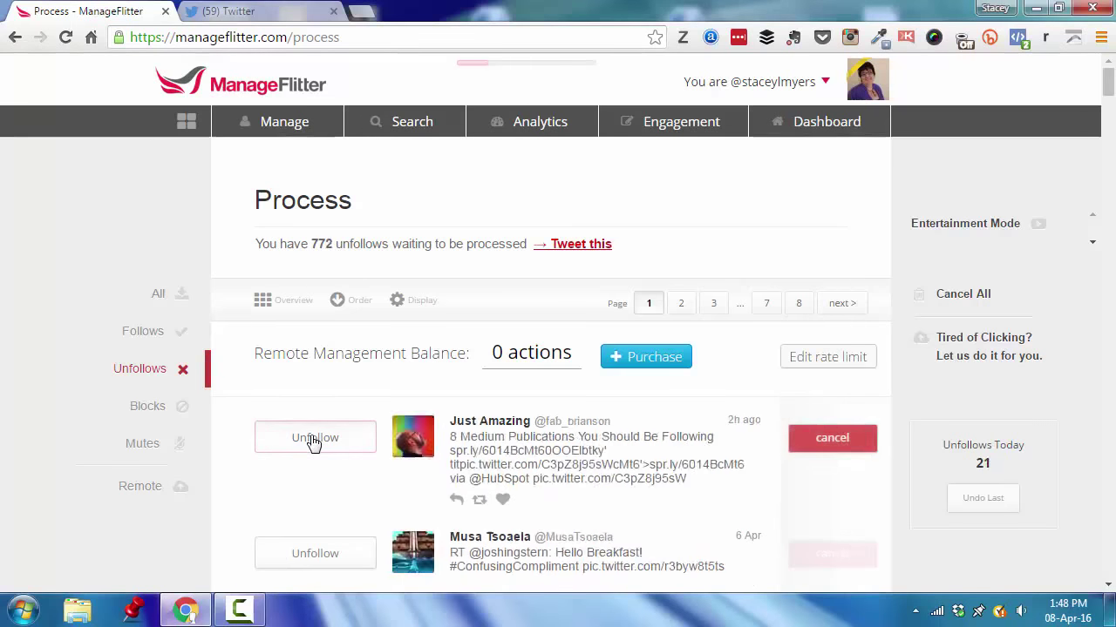
pyautogui.click(312, 438)
pyautogui.click(313, 438)
pyautogui.click(313, 438)
pyautogui.click(312, 438)
pyautogui.click(313, 438)
pyautogui.click(313, 439)
pyautogui.click(313, 438)
pyautogui.click(313, 438)
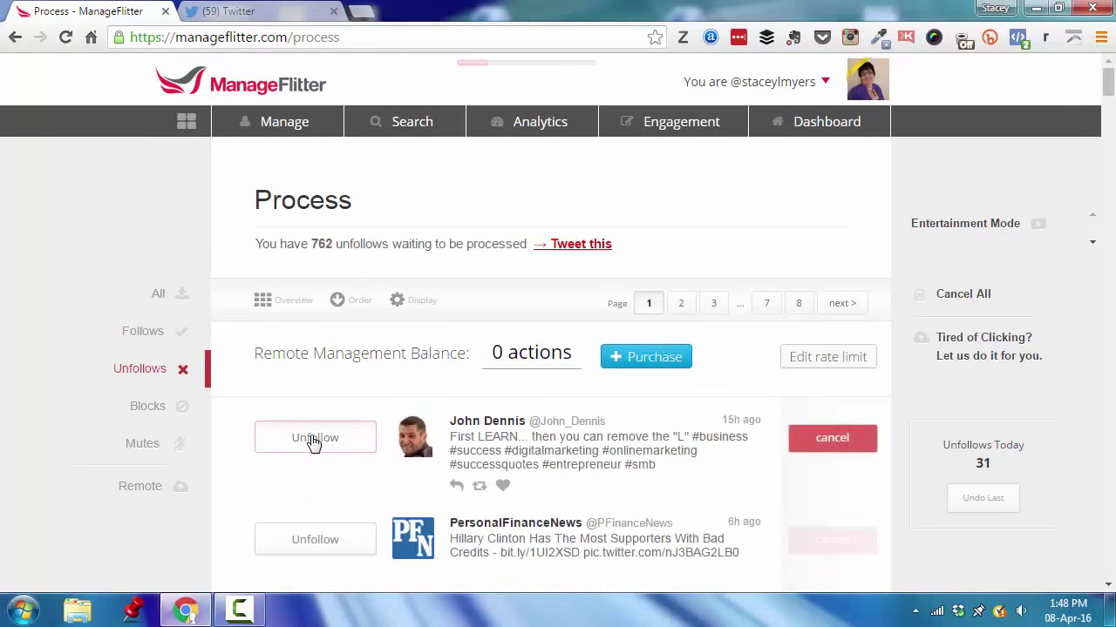
pyautogui.click(313, 438)
pyautogui.click(313, 439)
pyautogui.click(313, 439)
pyautogui.click(313, 438)
pyautogui.click(313, 439)
pyautogui.click(312, 439)
pyautogui.click(313, 439)
pyautogui.click(313, 438)
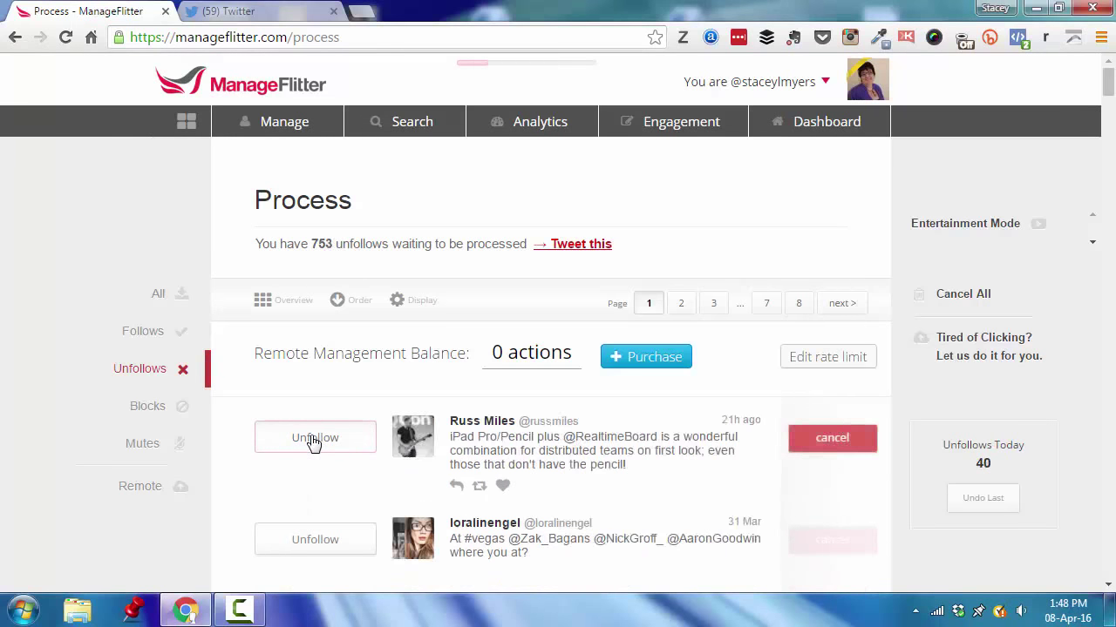
pyautogui.click(313, 438)
pyautogui.click(313, 438)
pyautogui.click(313, 439)
pyautogui.click(313, 439)
pyautogui.click(313, 438)
pyautogui.click(313, 438)
pyautogui.click(312, 438)
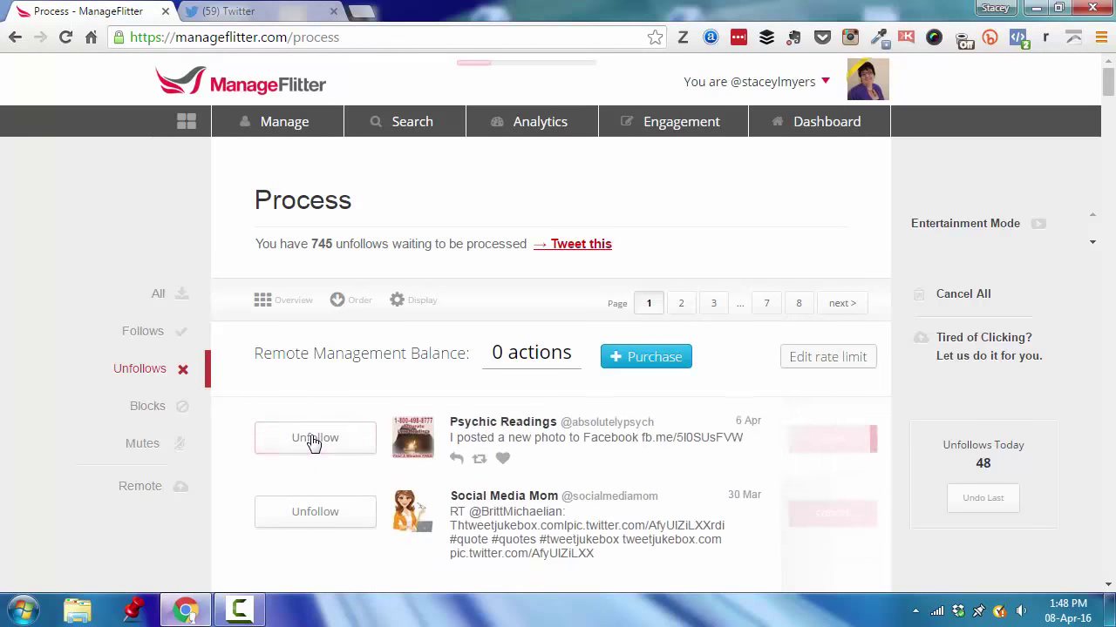
pyautogui.click(313, 438)
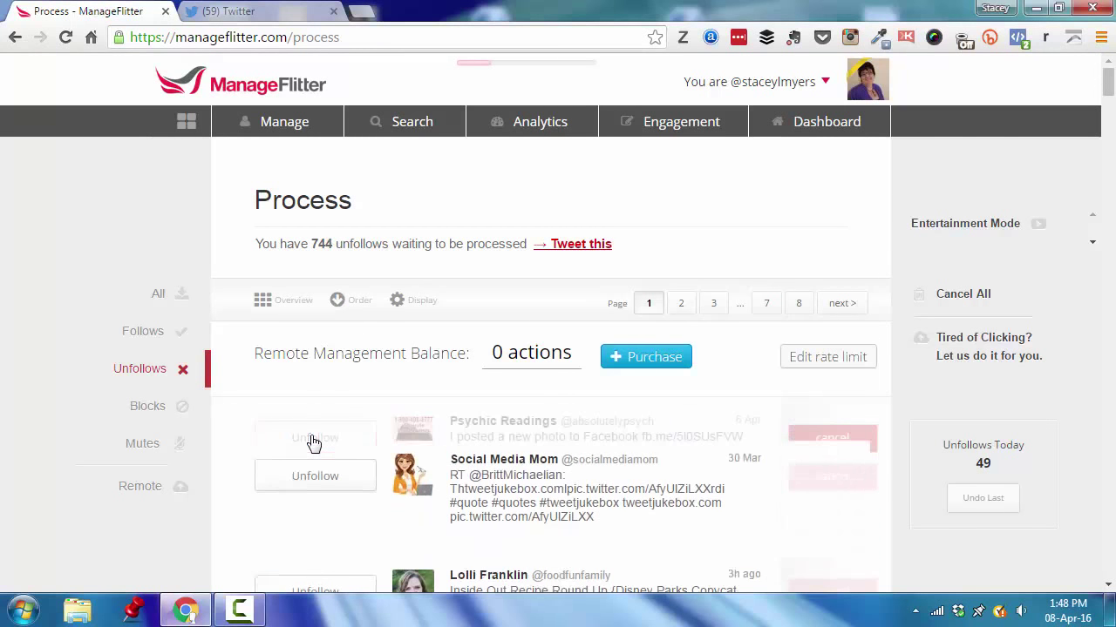
pyautogui.click(313, 438)
pyautogui.click(313, 438)
pyautogui.click(313, 438)
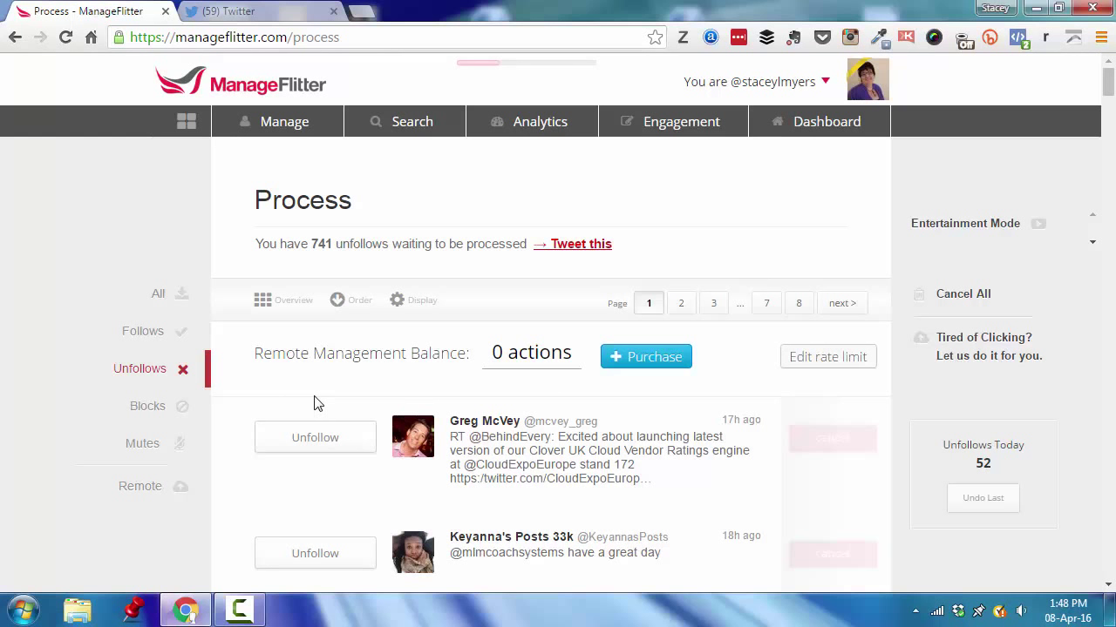
# Step: Switch to Twitter and check the following and follower counts on the home page
pyautogui.click(335, 7)
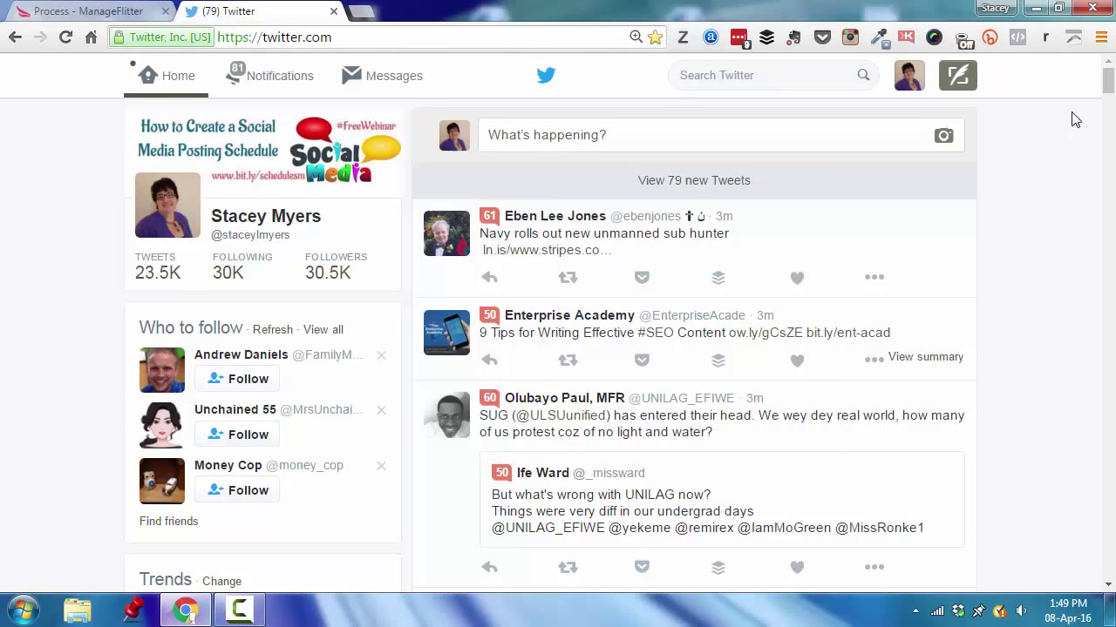
pyautogui.moveTo(1110, 81); pyautogui.dragTo(1112, 64)
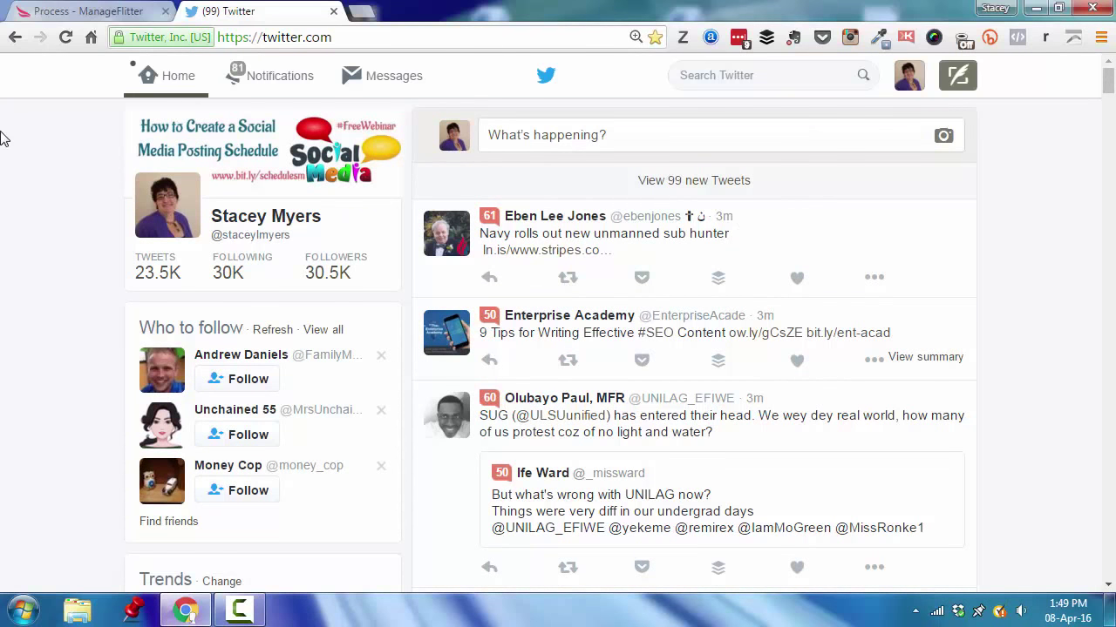
# Step: Return to ManageFlitter's Unfollow page and filter the followed accounts to Inactive
pyautogui.click(56, 12)
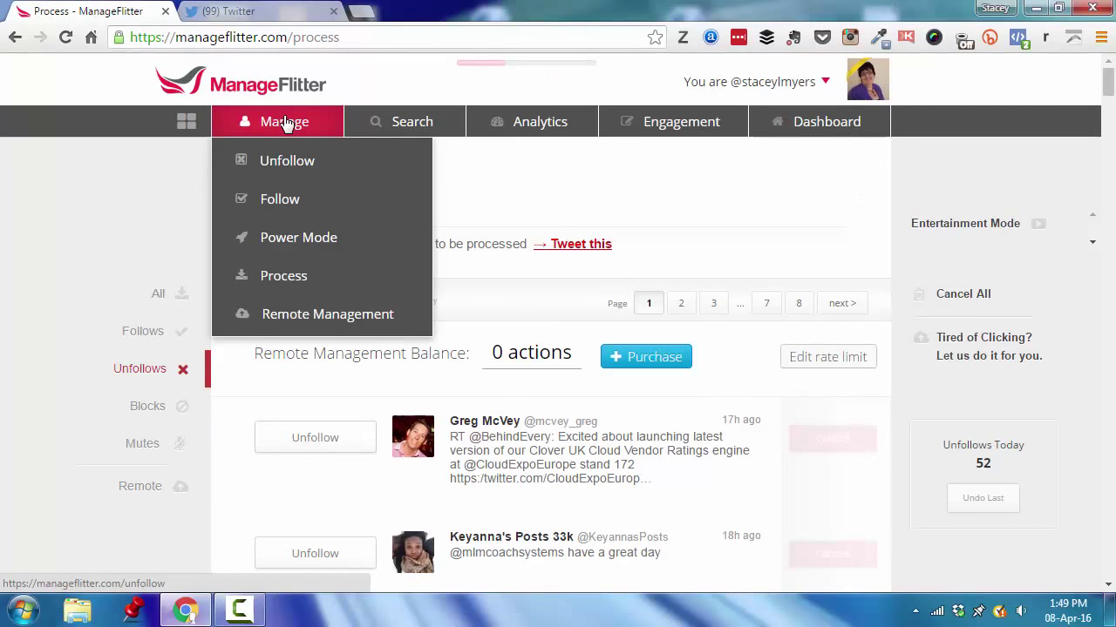
pyautogui.click(290, 165)
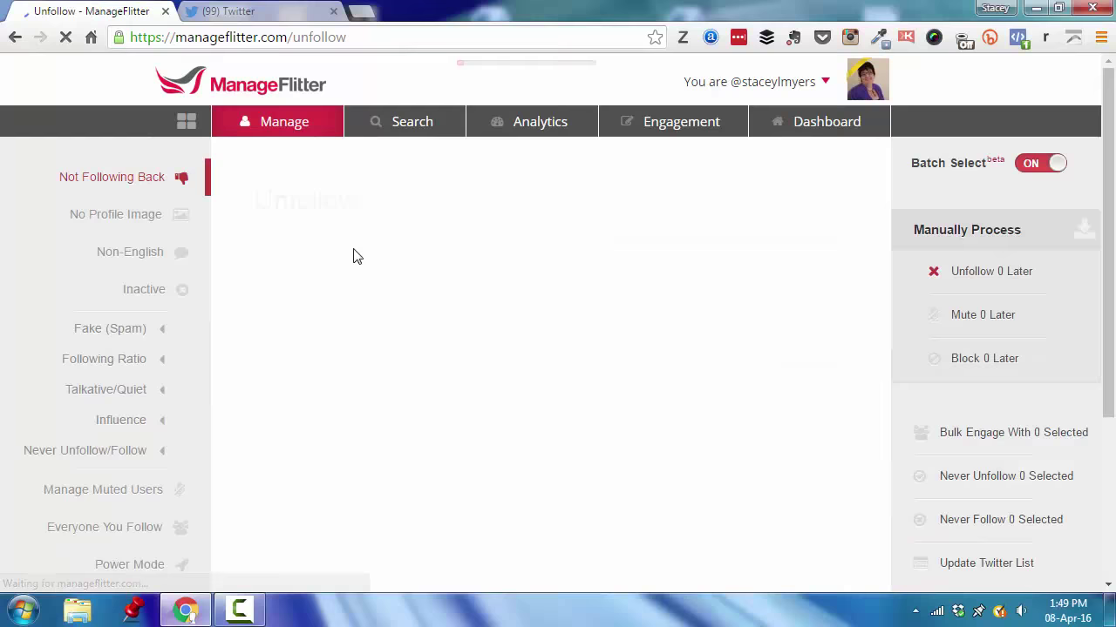
pyautogui.click(136, 291)
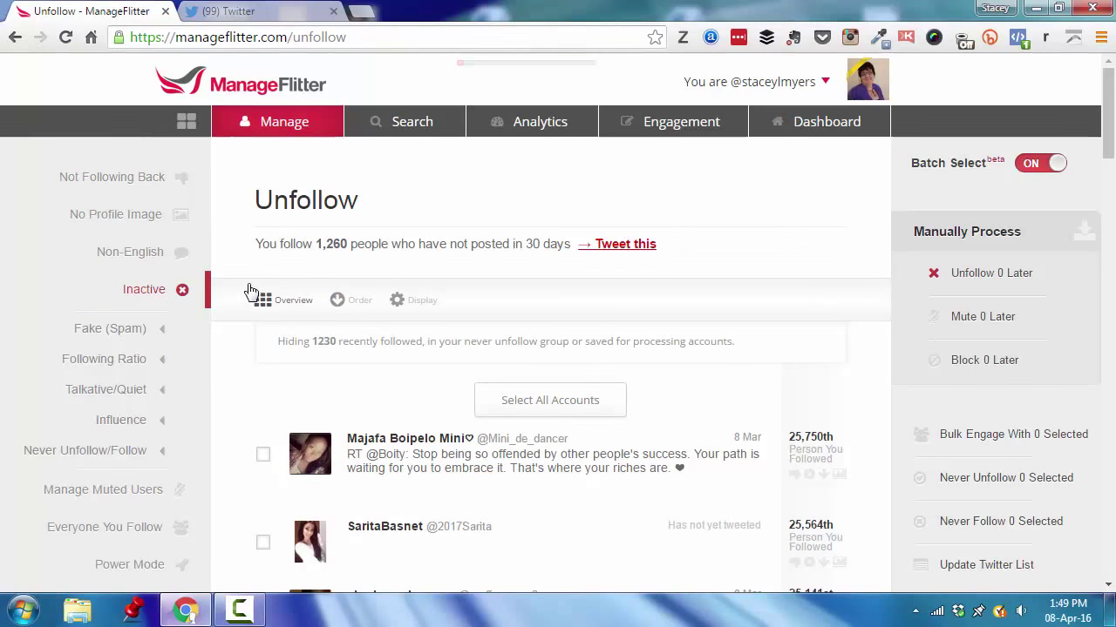
# Step: Look through the Non-English and No Profile Image filters, and filter the followed accounts to Not Following Back
pyautogui.click(130, 254)
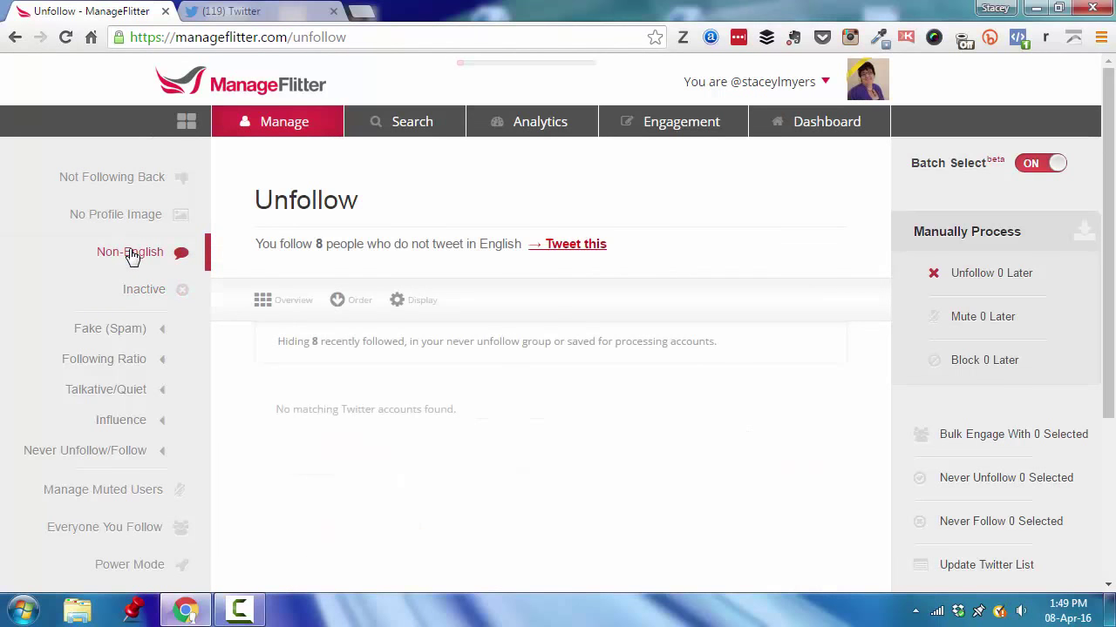
pyautogui.click(114, 223)
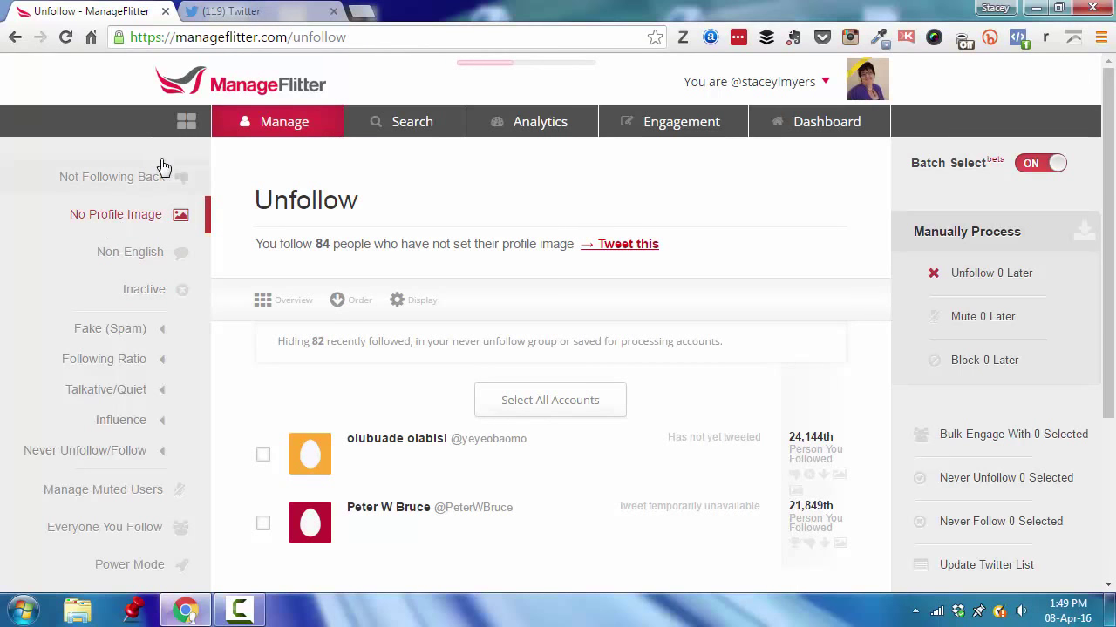
pyautogui.click(96, 180)
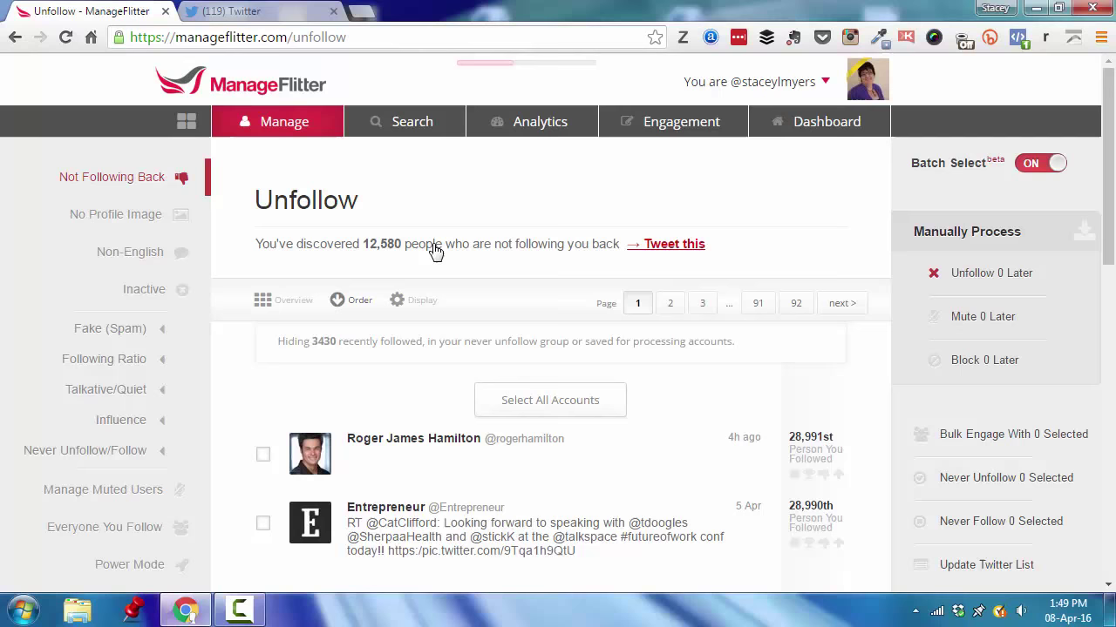
pyautogui.moveTo(405, 218)
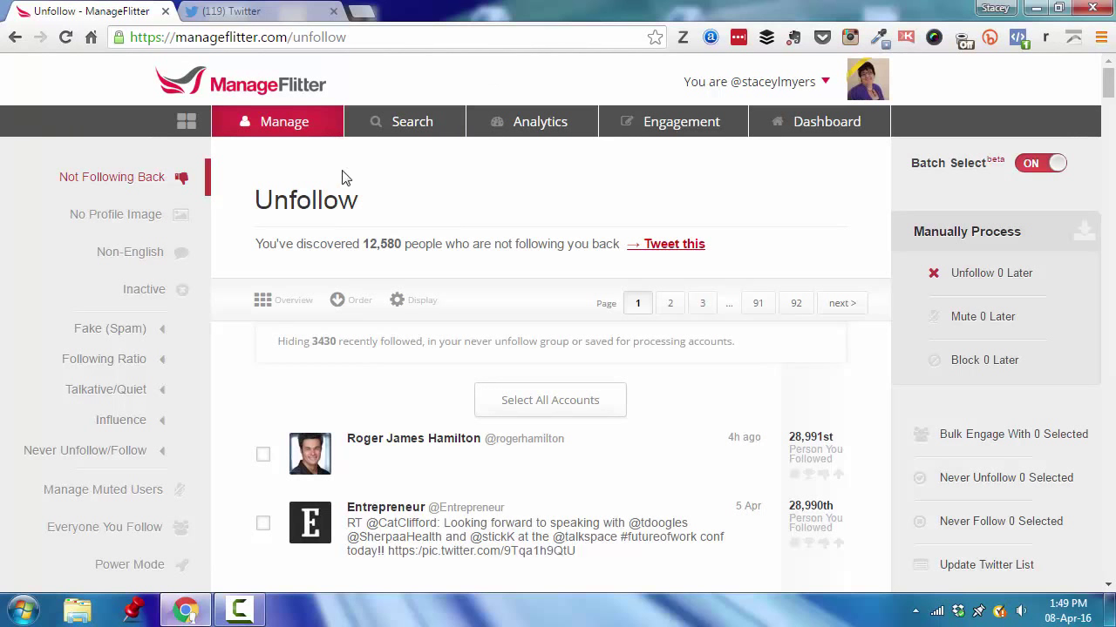
# Step: Reverse the Follow Order sorting to list the earliest followed accounts first, and inspect the first accounts' follow positions and profile details
pyautogui.click(364, 305)
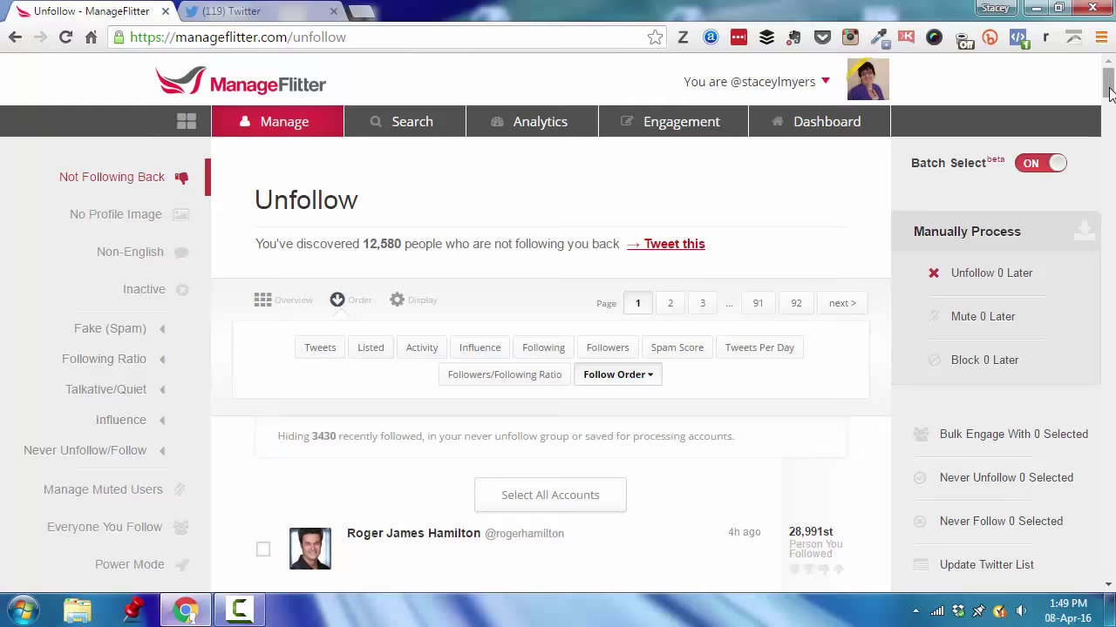
pyautogui.scroll(-1, 1103, 78)
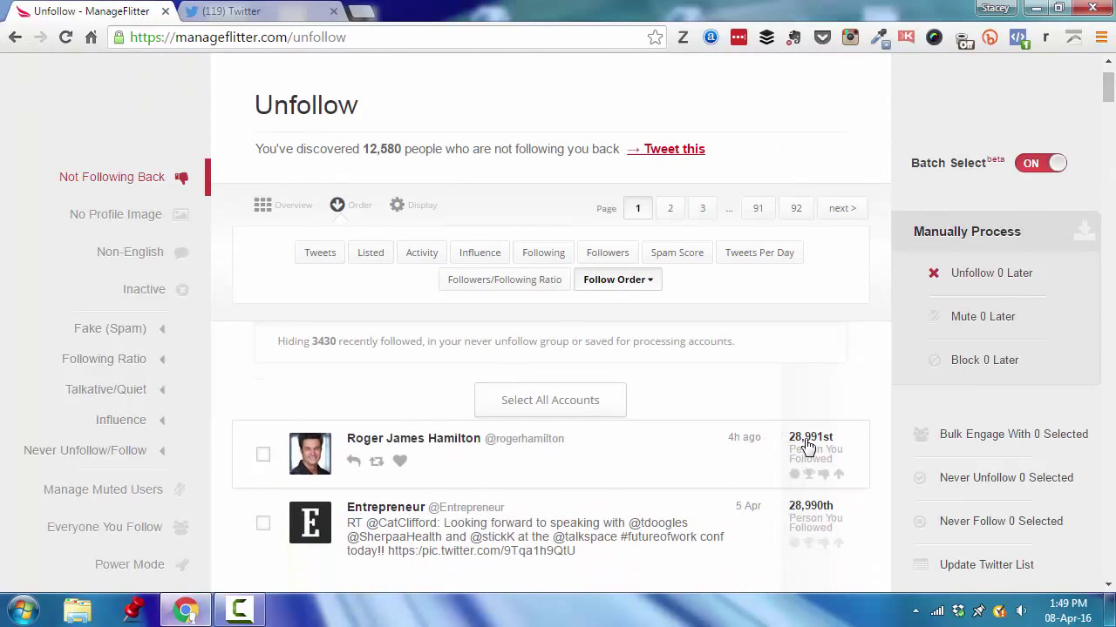
pyautogui.moveTo(787, 449)
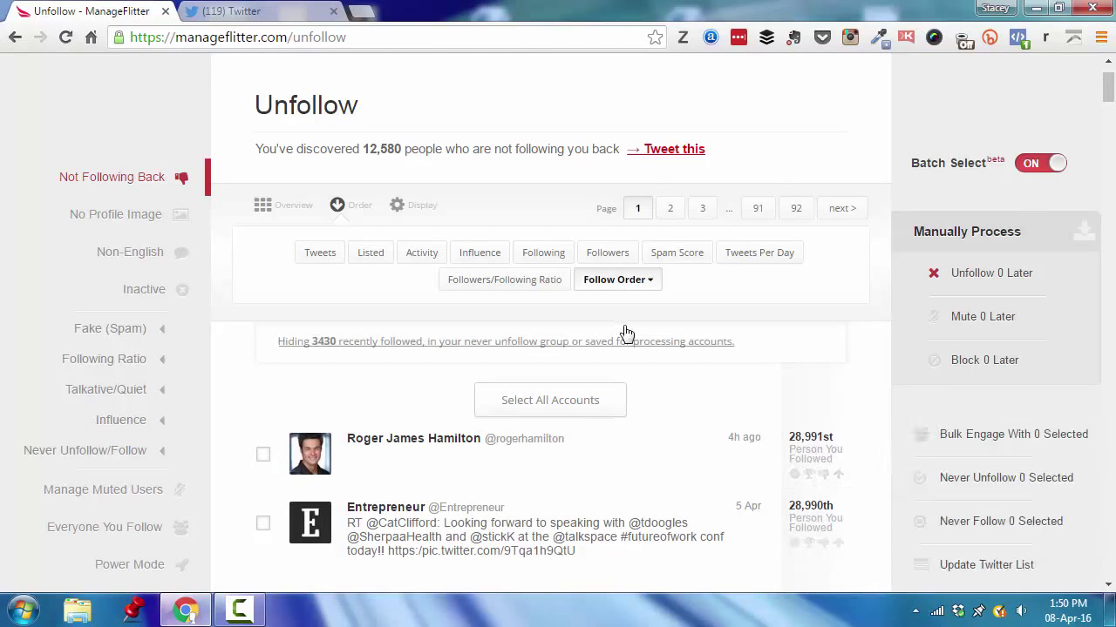
pyautogui.click(653, 288)
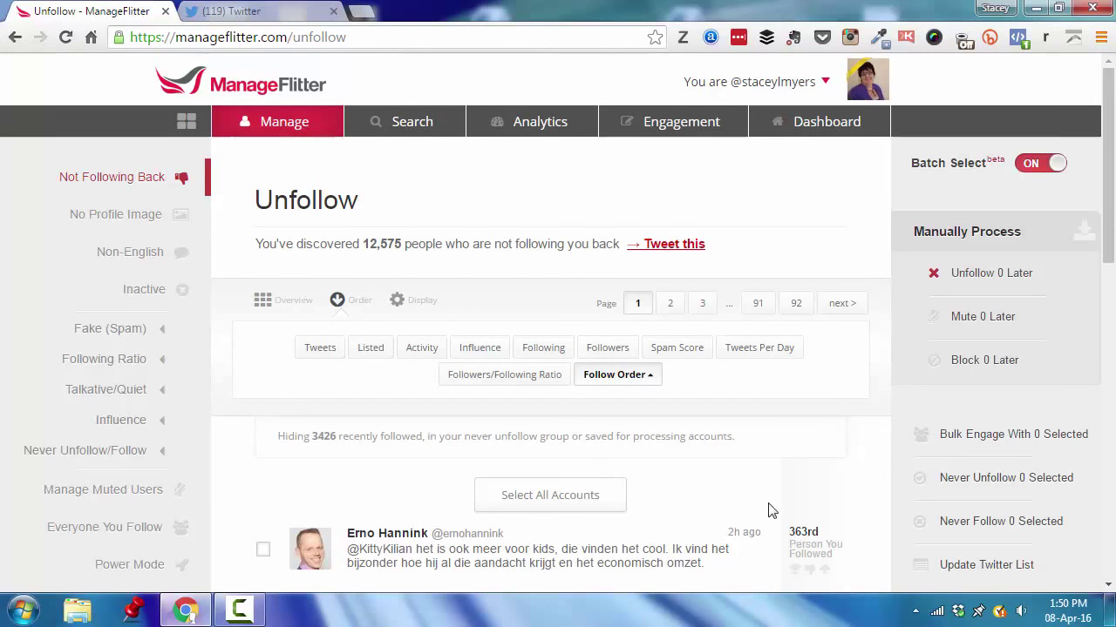
pyautogui.scroll(-3, 1109, 78)
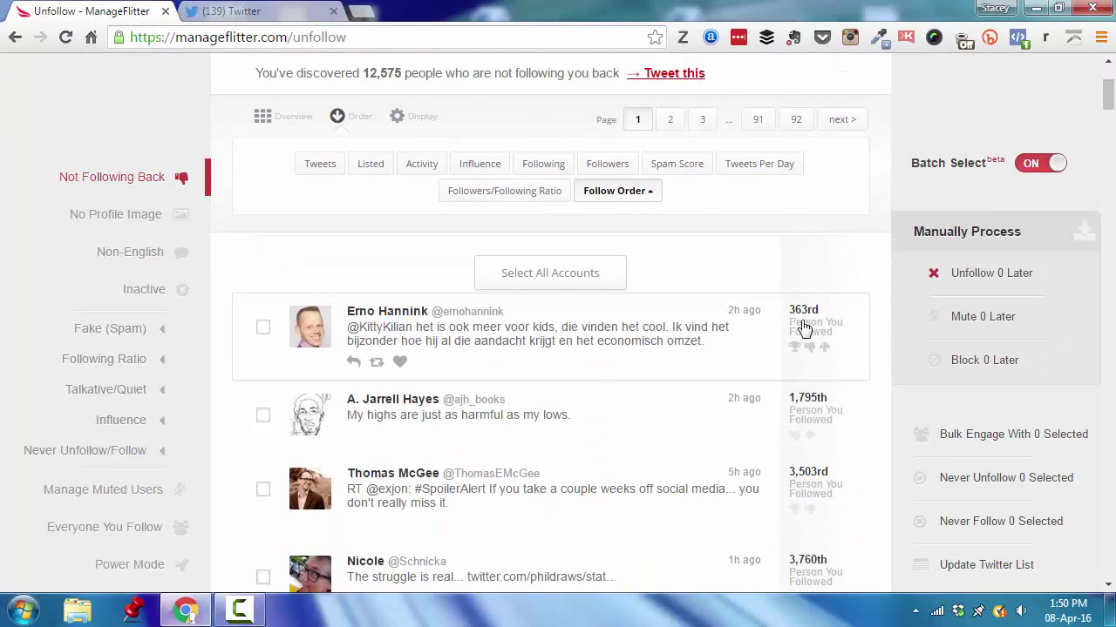
pyautogui.moveTo(790, 320)
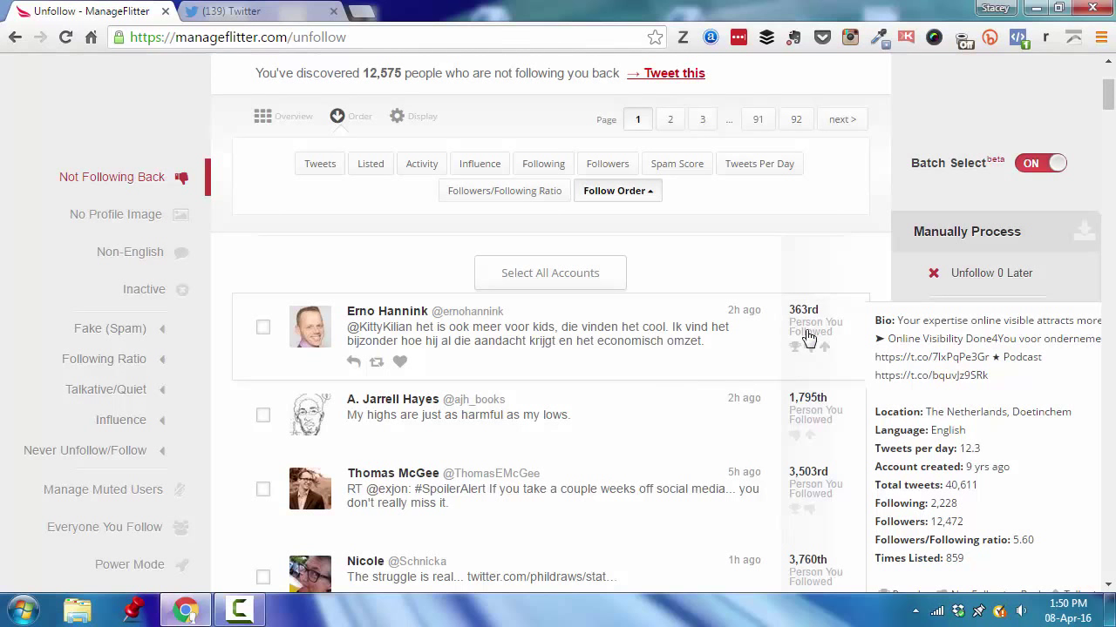
pyautogui.moveTo(815, 421)
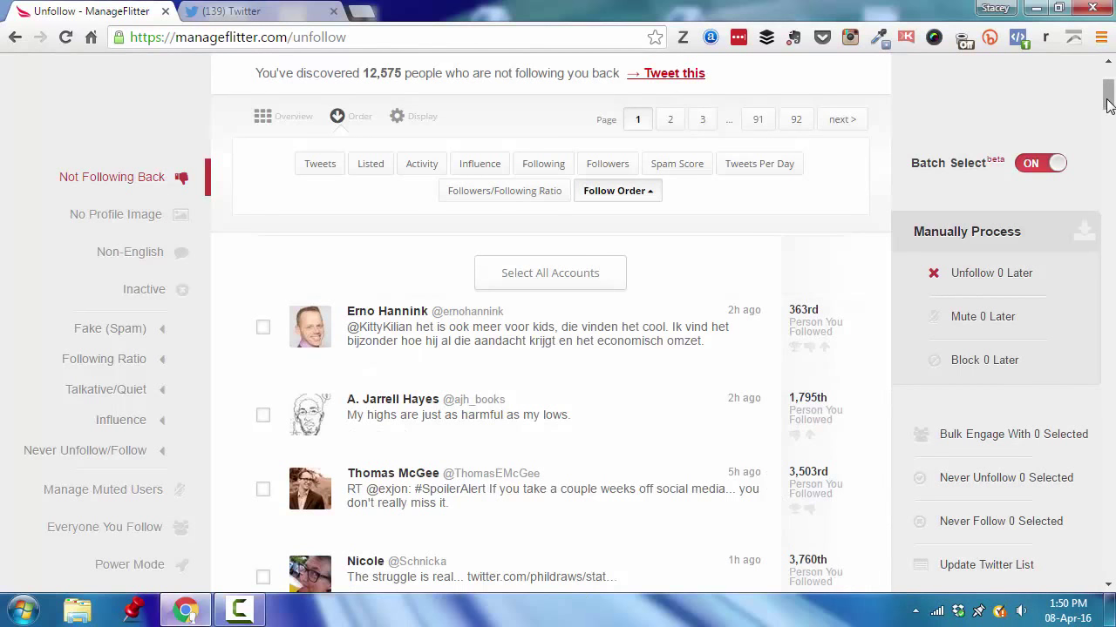
# Step: Check the following and follower counts on the Twitter home page, and return to ManageFlitter's Unfollow page
pyautogui.moveTo(1108, 96); pyautogui.dragTo(1112, 54)
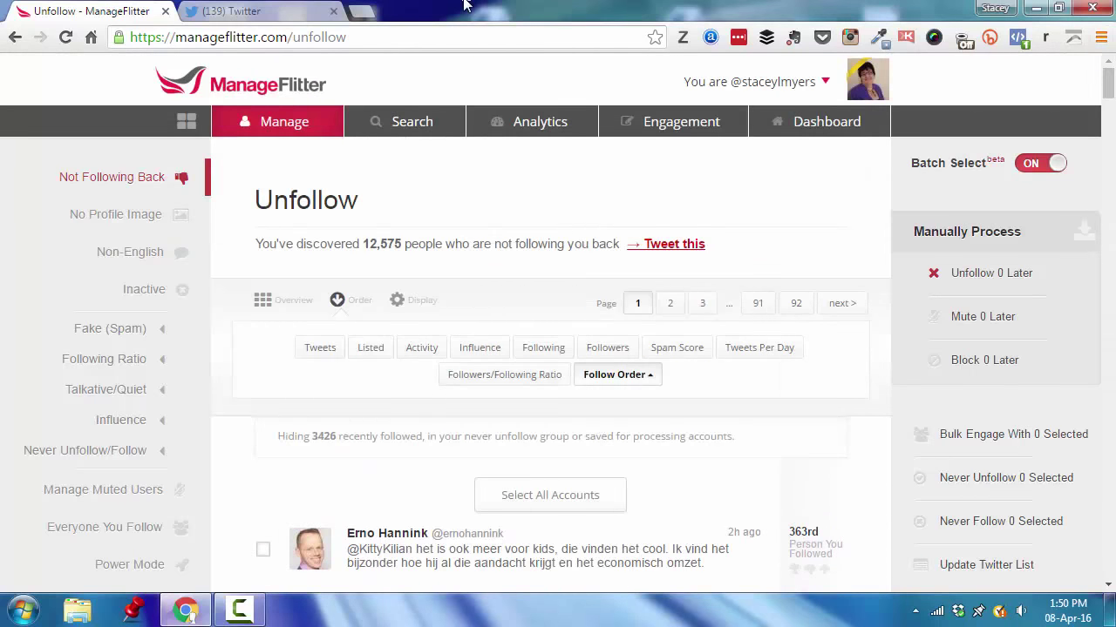
pyautogui.click(209, 12)
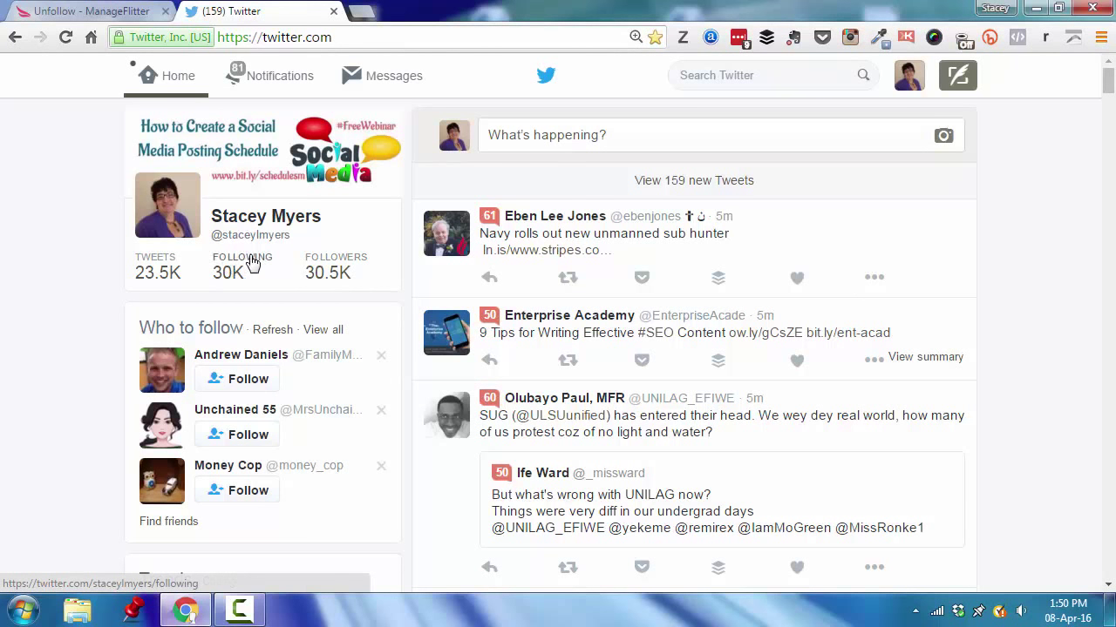
pyautogui.click(73, 18)
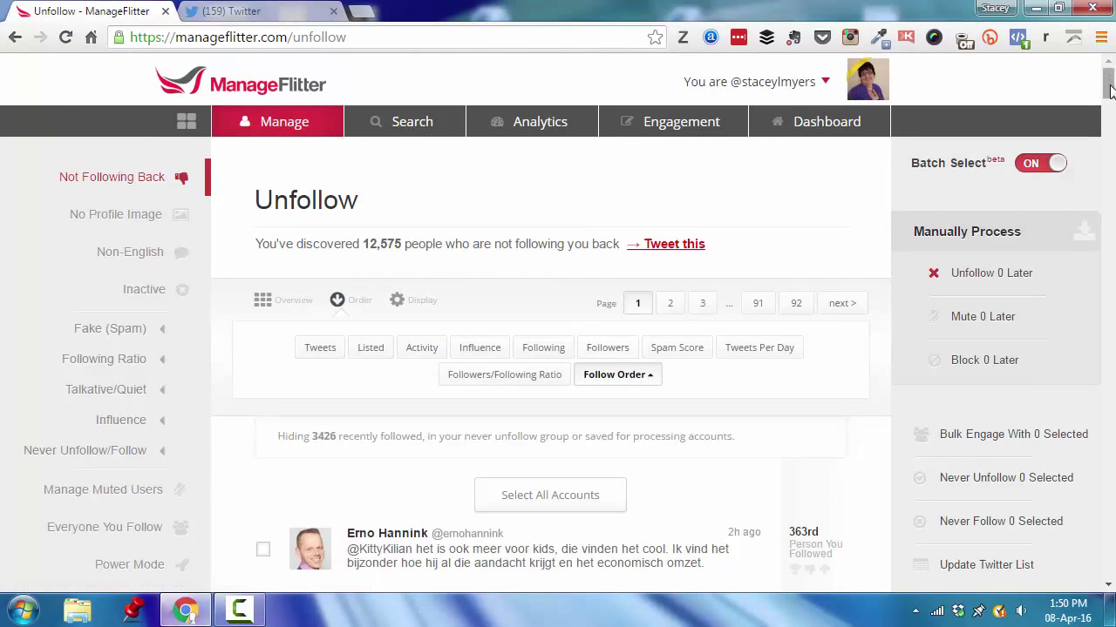
# Step: Select all 100 accounts on page 1 in the thumbnail overview and save them for unfollowing later
pyautogui.moveTo(1110, 91); pyautogui.dragTo(1109, 102)
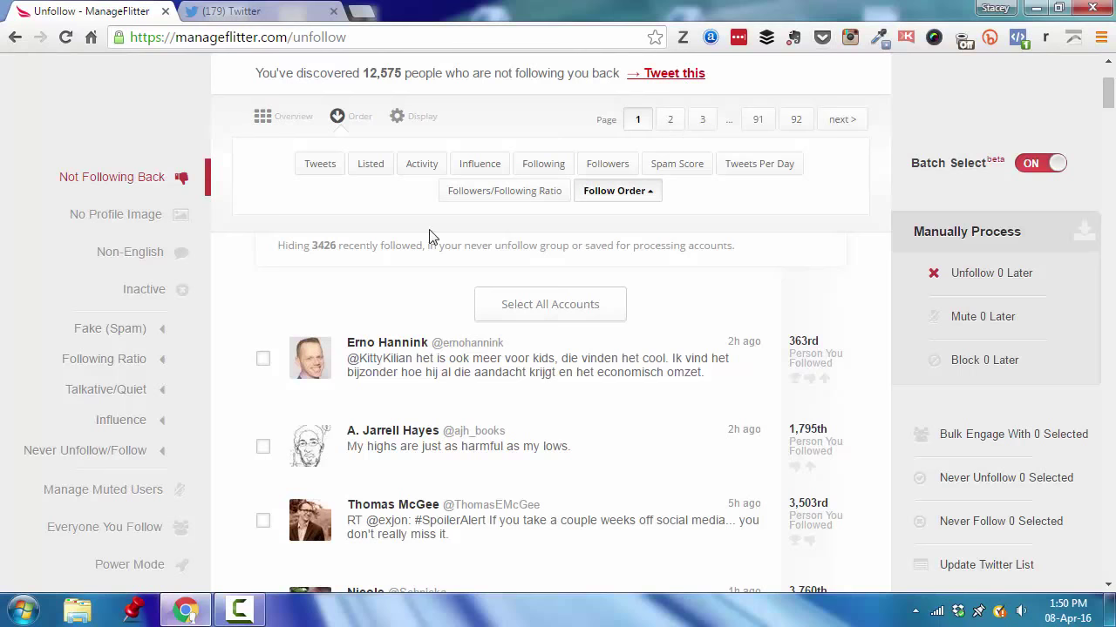
pyautogui.moveTo(491, 384)
pyautogui.tripleClick(287, 122)
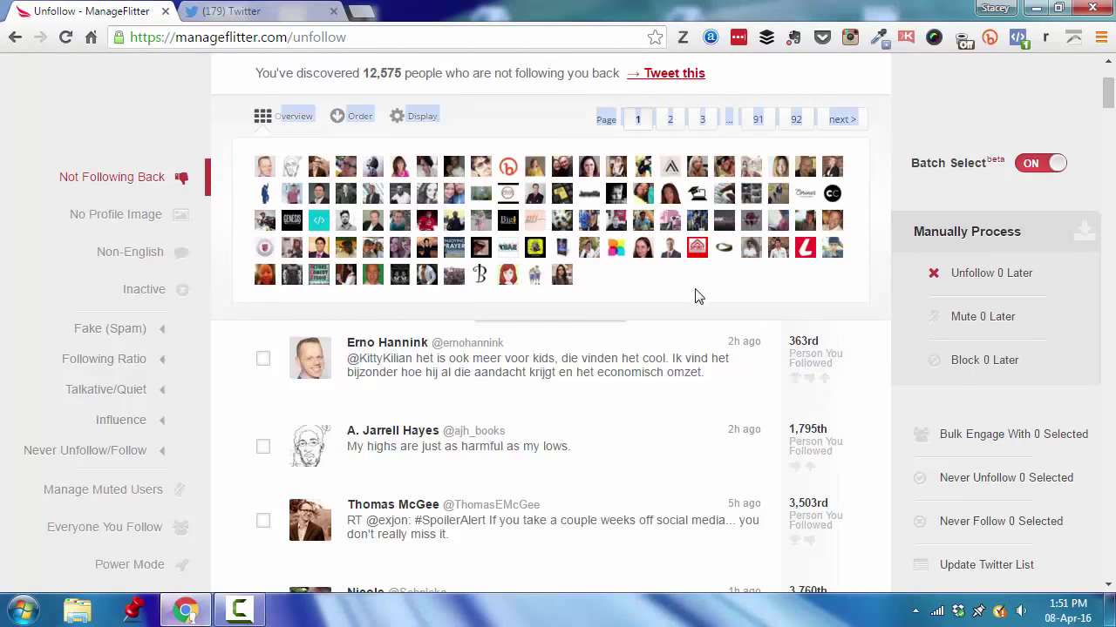
pyautogui.moveTo(255, 169); pyautogui.dragTo(843, 295)
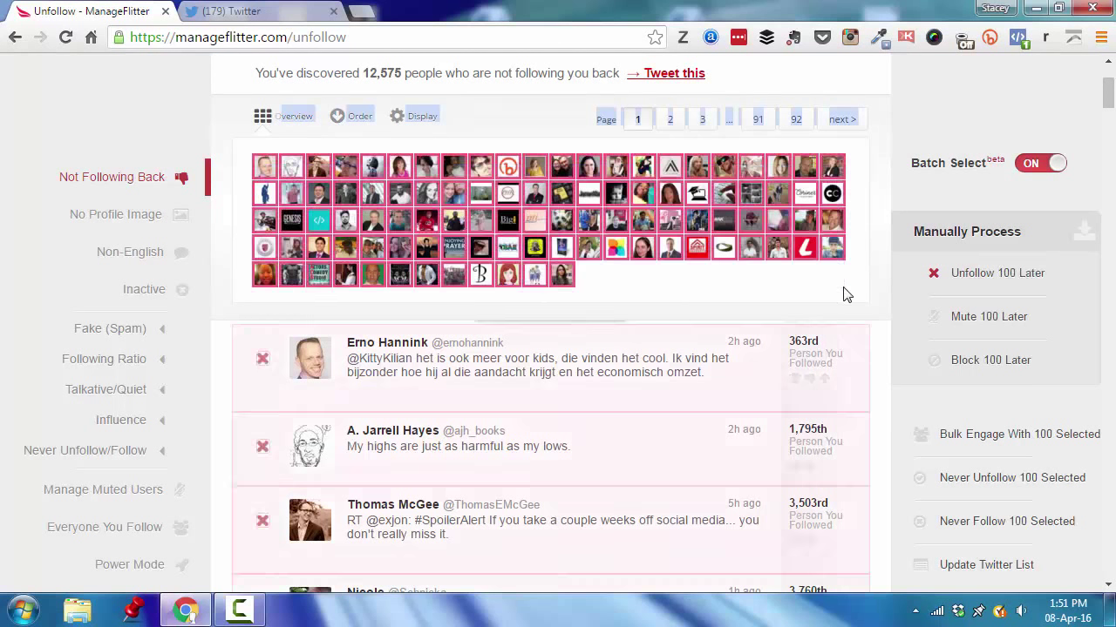
pyautogui.click(1018, 282)
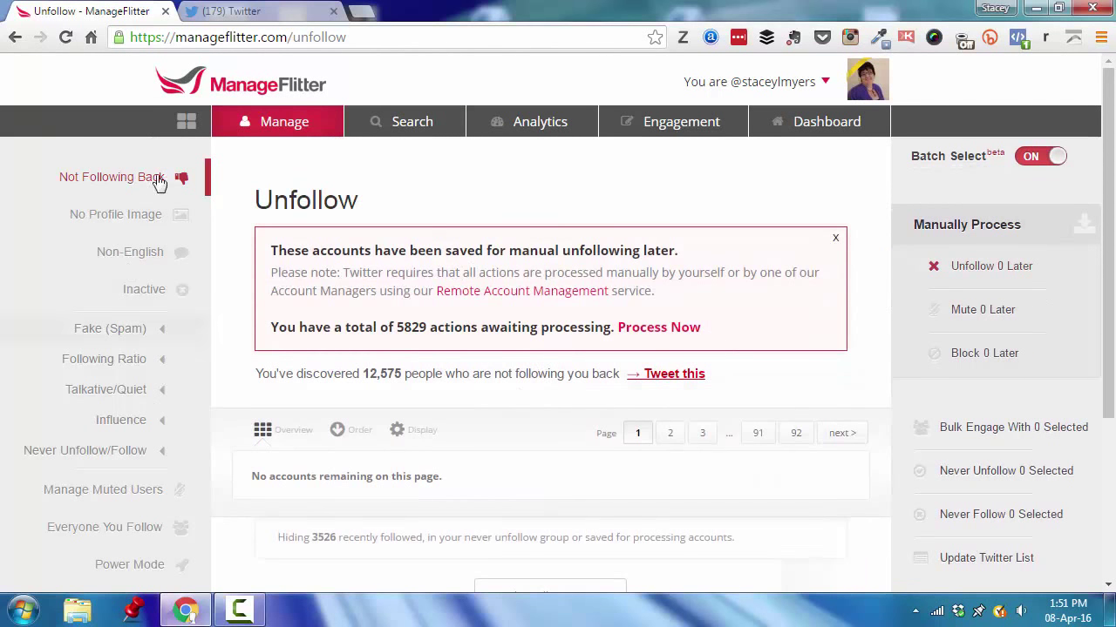
# Step: Open page 2 of the Not Following Back list and look over its accounts in the overview and list
pyautogui.scroll(-1, 1108, 122)
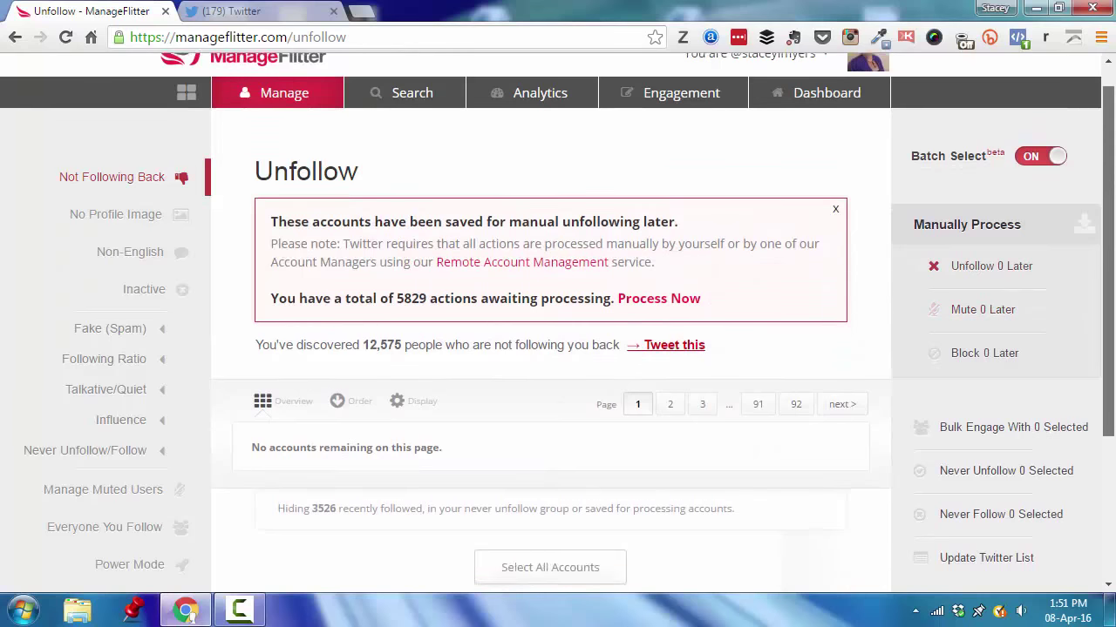
pyautogui.scroll(-3, 1108, 262)
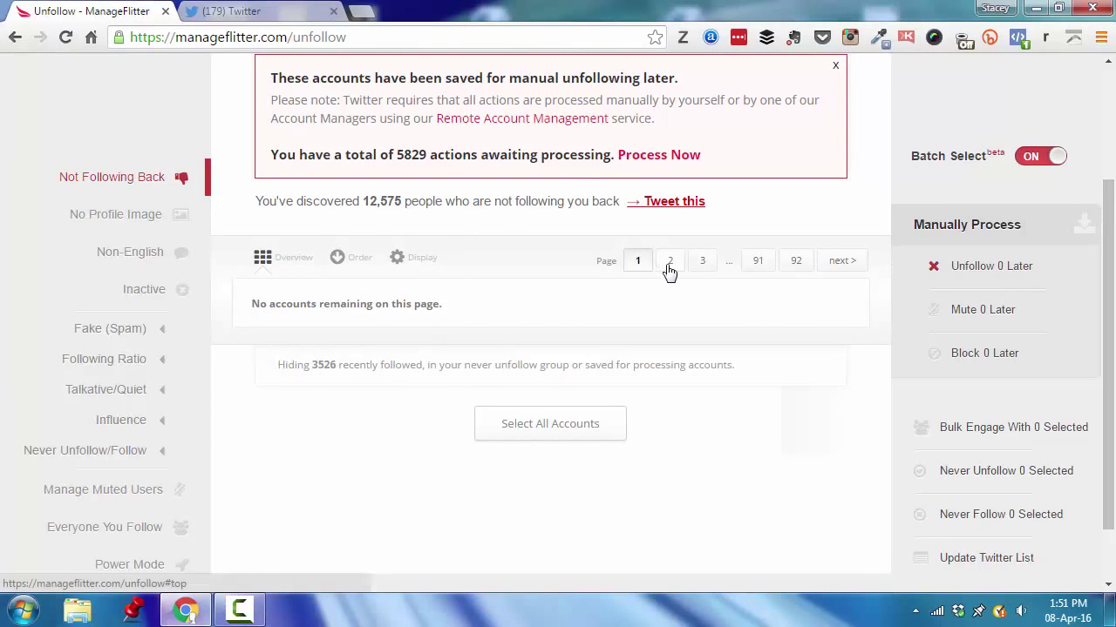
pyautogui.click(669, 266)
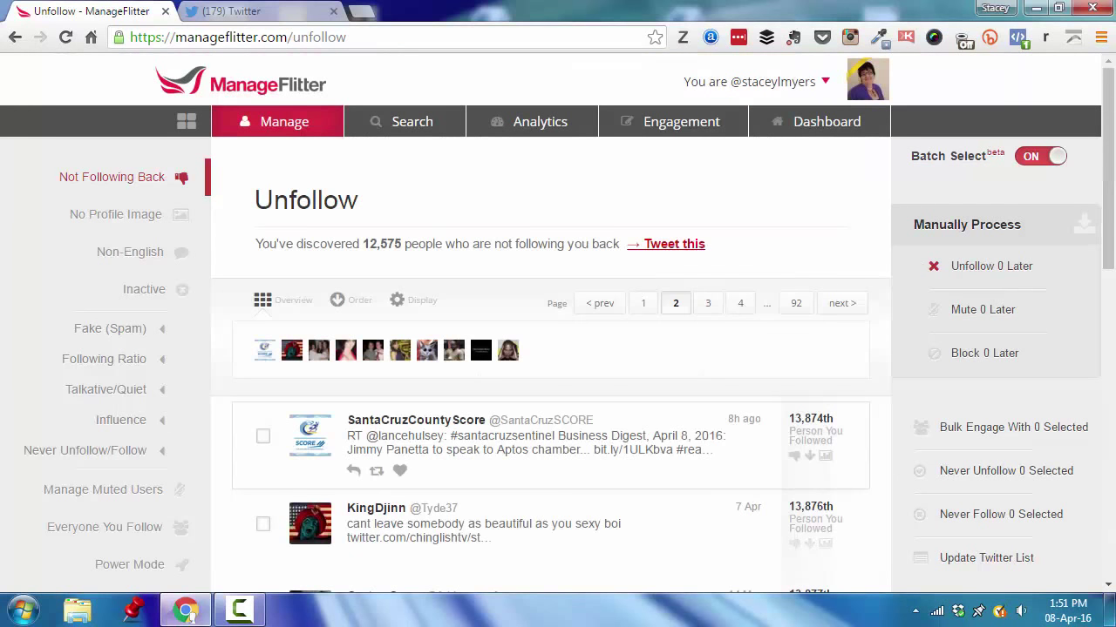
pyautogui.scroll(-3, 1109, 103)
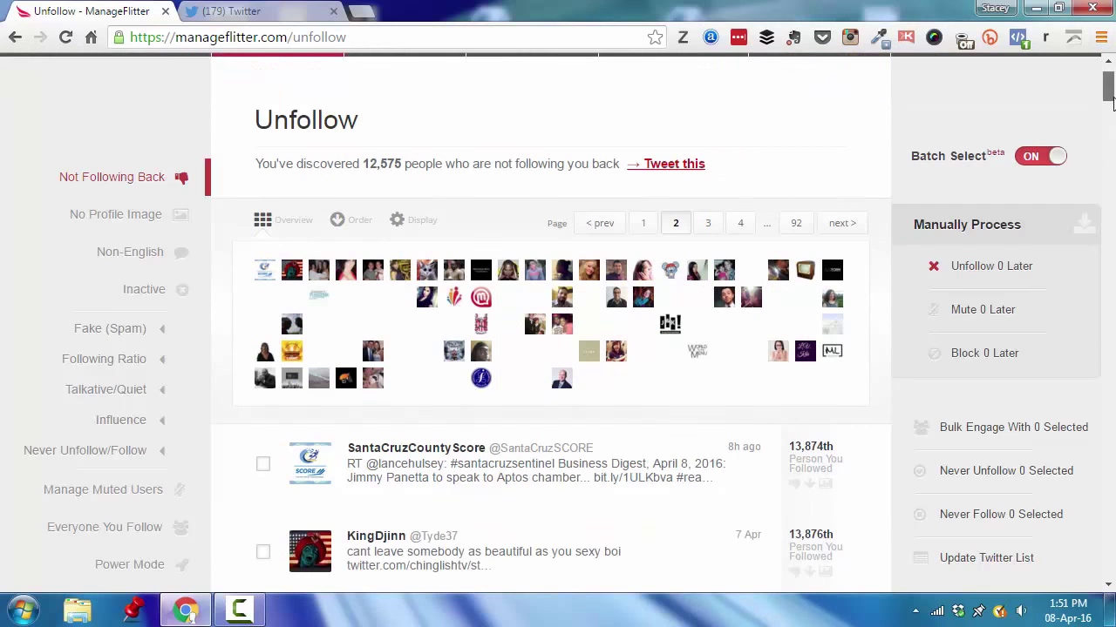
pyautogui.scroll(-3, 1109, 103)
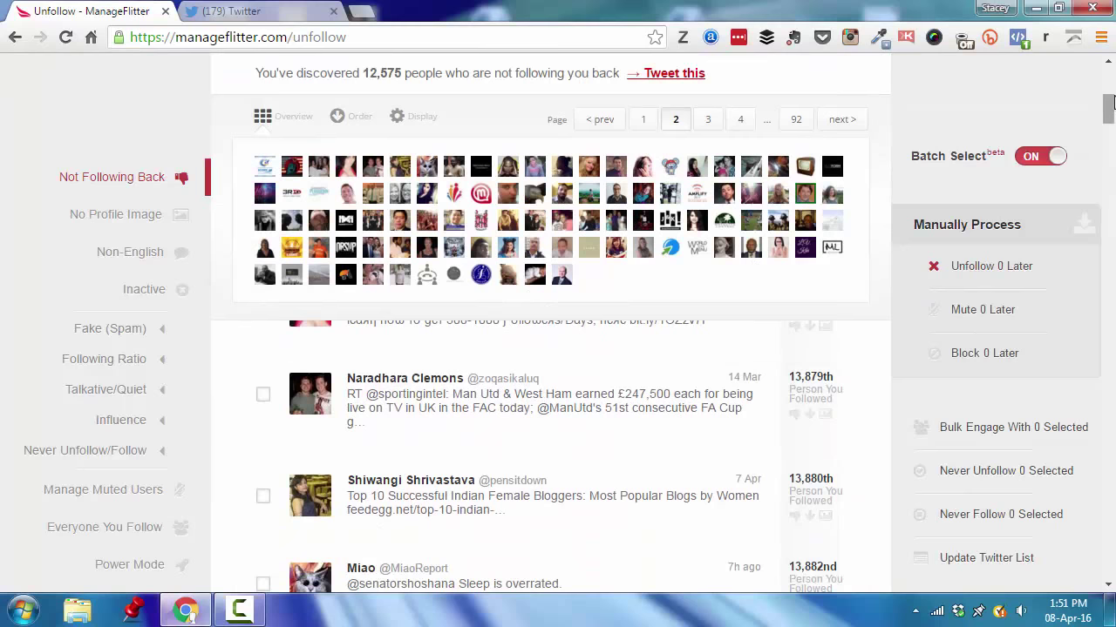
pyautogui.moveTo(1109, 103)
pyautogui.mouseDown()
pyautogui.moveTo(1107, 197)
pyautogui.moveTo(1107, 83)
pyautogui.mouseUp()
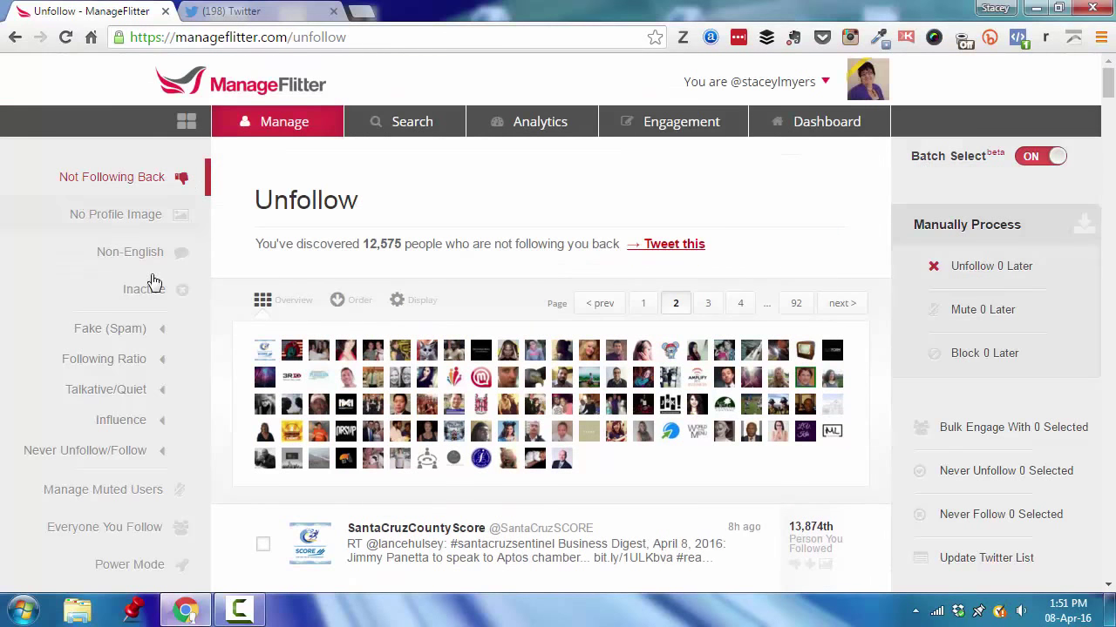